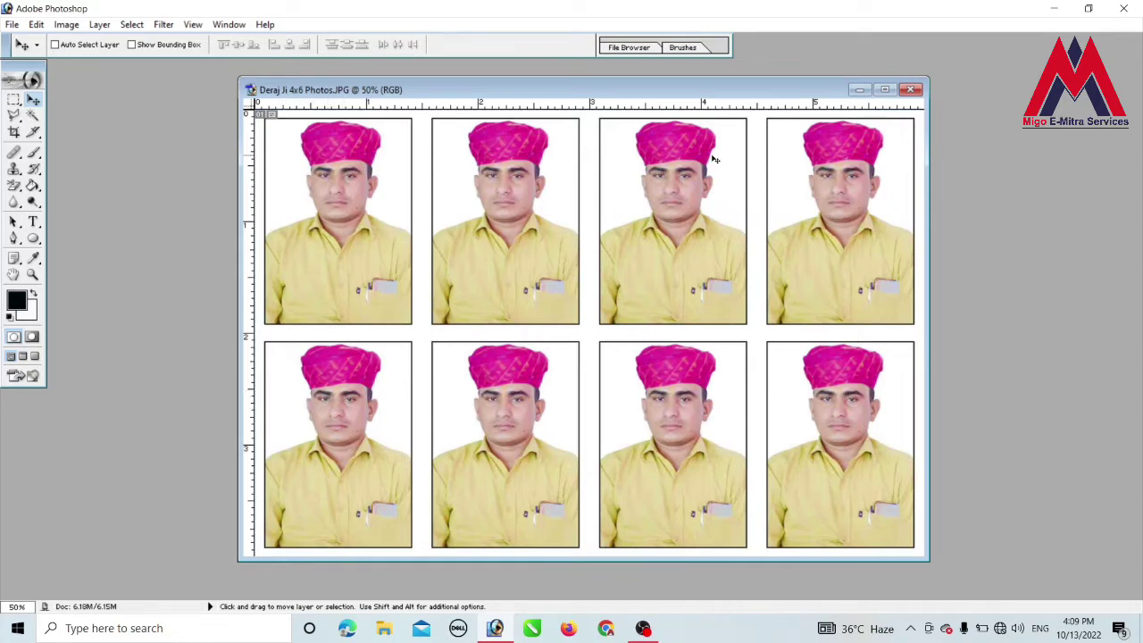
- Close the finished 4x6 photo sheet's document window
click(910, 90)
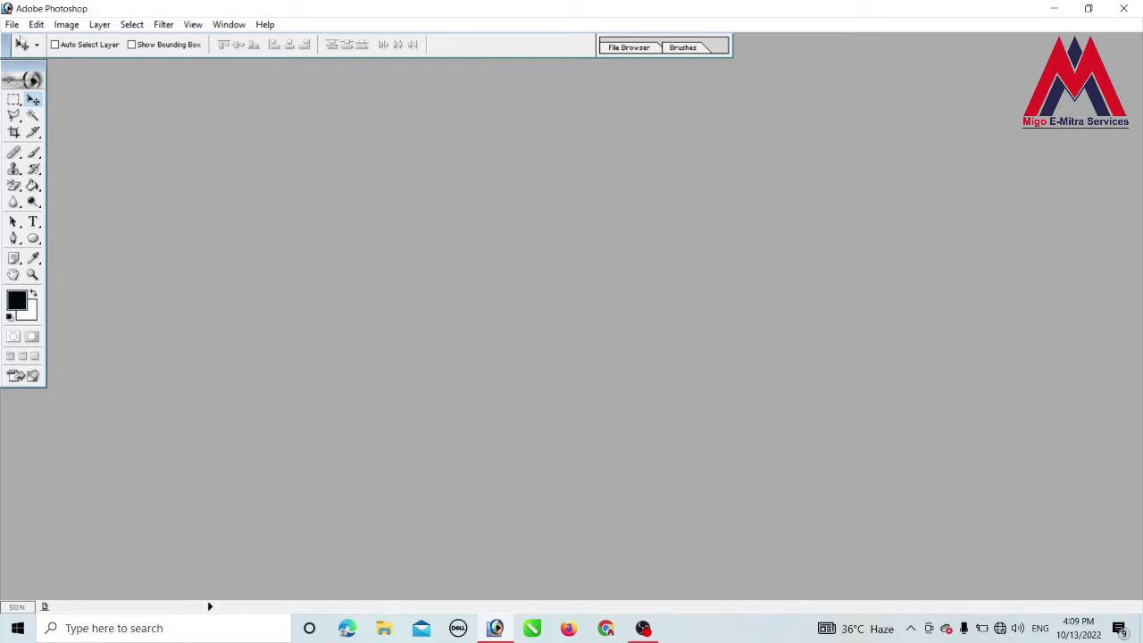
- Open 'Untitled-1 copy' from Downloads and centre its window in the workspace
click(11, 25)
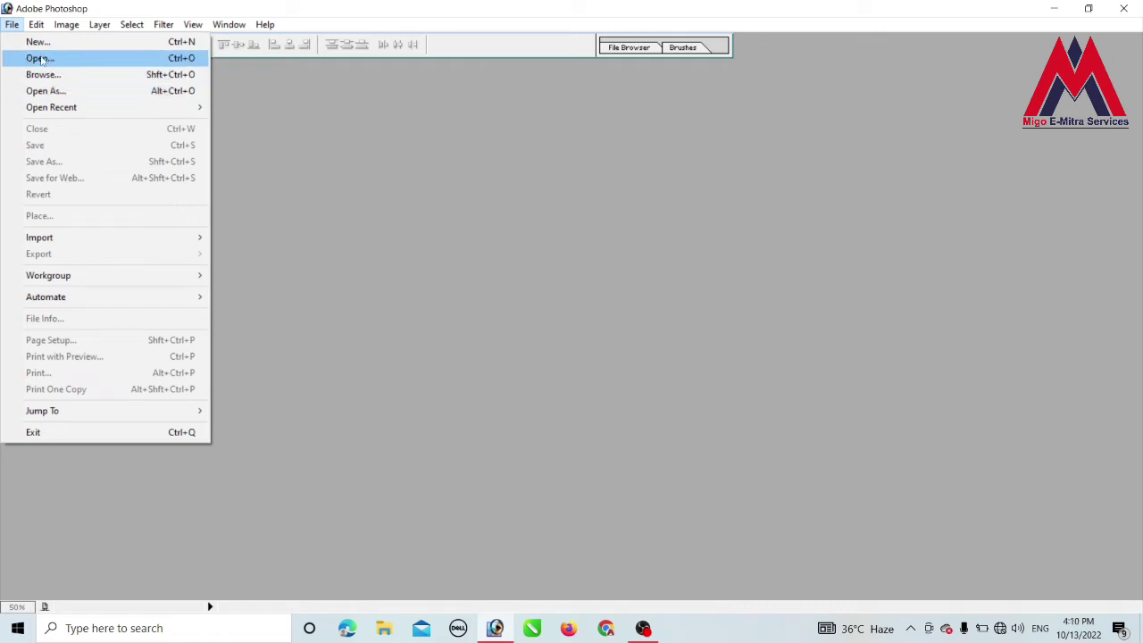
click(41, 58)
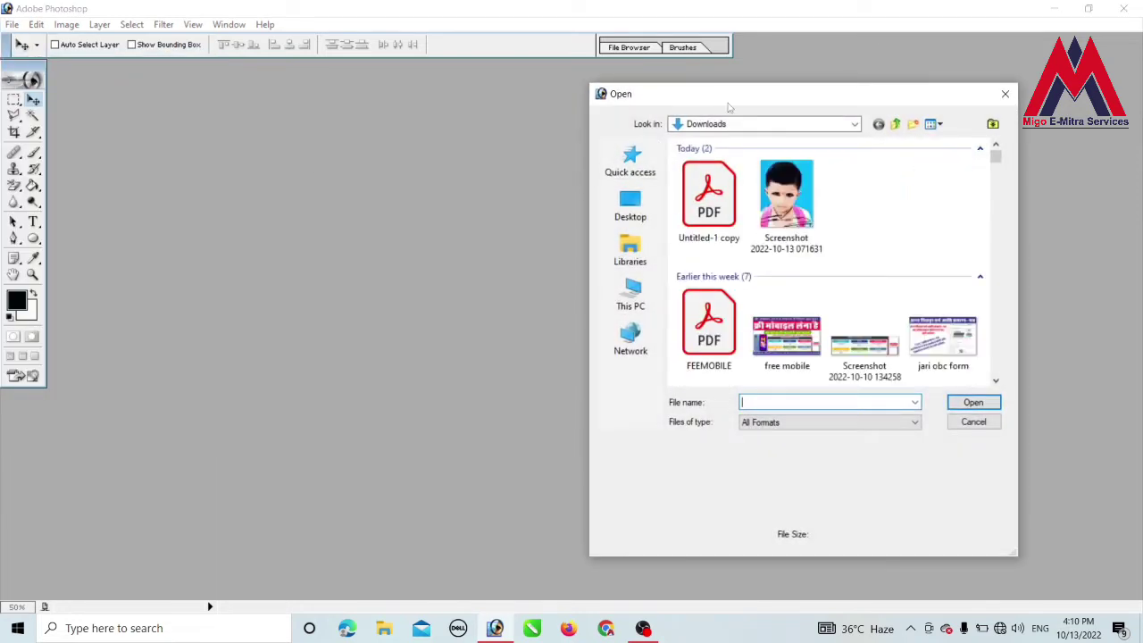
drag(728, 95, 636, 97)
click(624, 173)
double_click(620, 211)
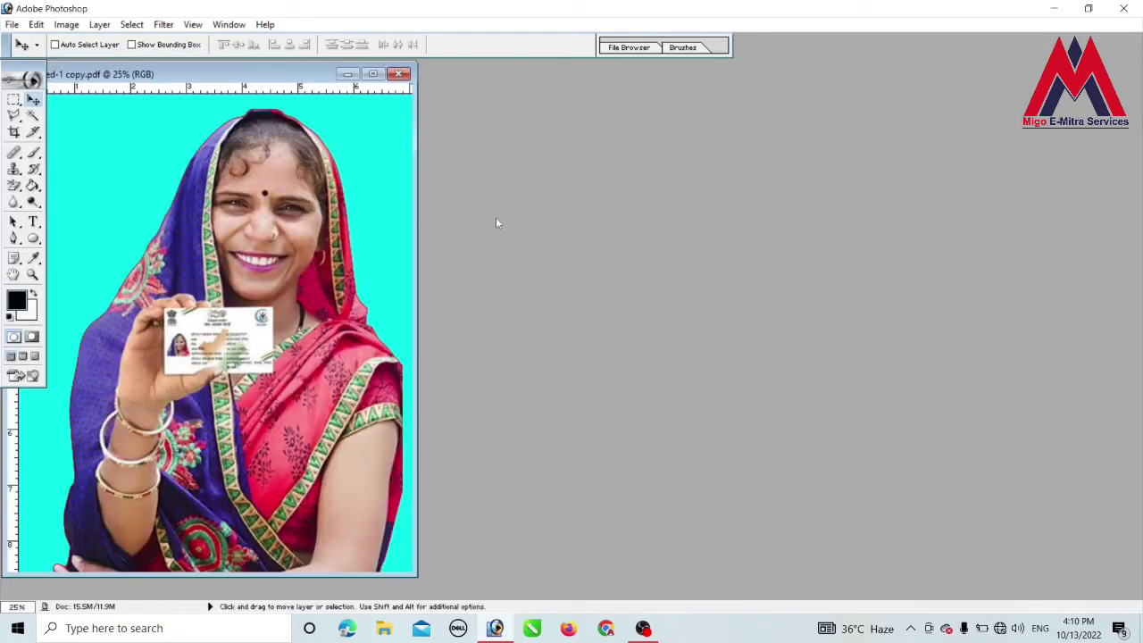
drag(300, 77, 631, 86)
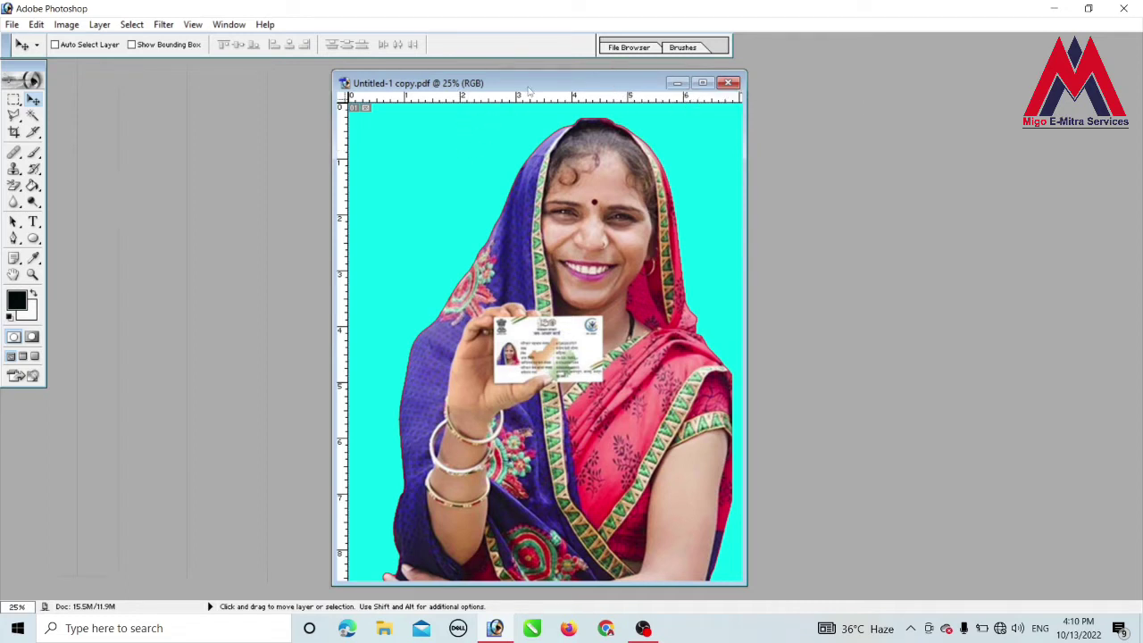
drag(529, 88, 515, 83)
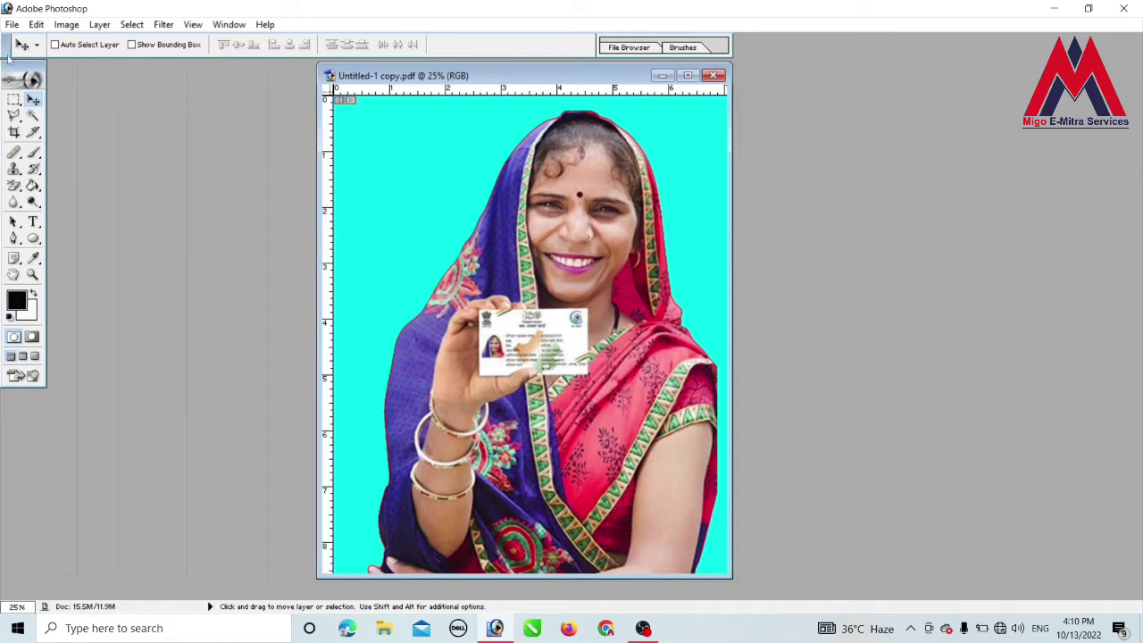
- Set the Crop tool to 1.5 in wide, 2 in high at 300 pixels/inch
click(14, 133)
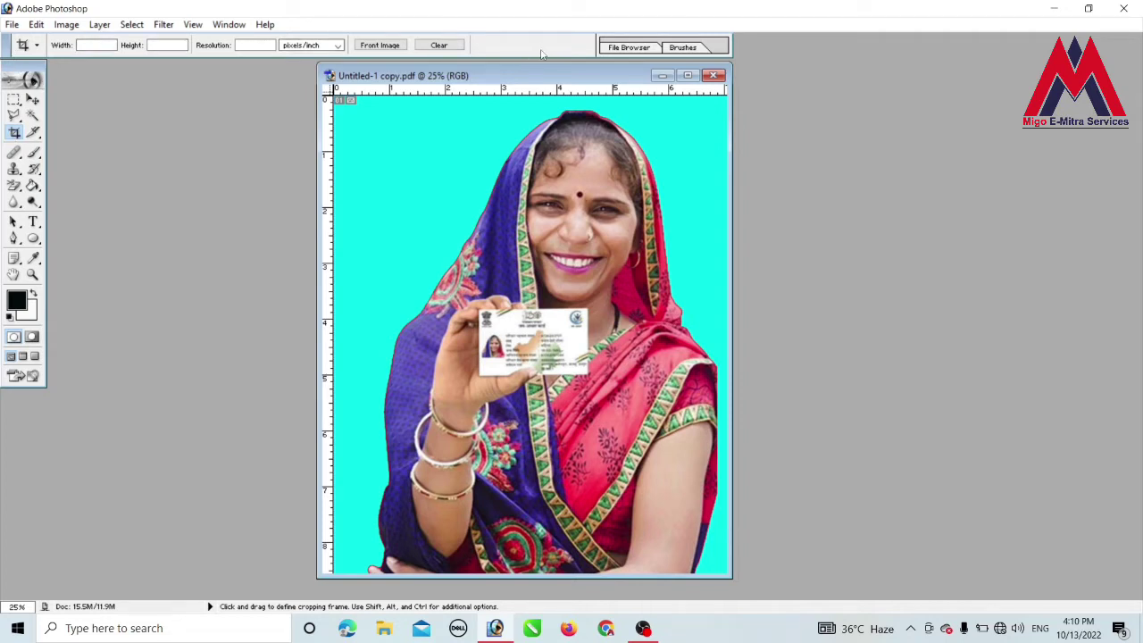
click(100, 46)
text(1.5)
key(Tab)
text(2)
key(Tab)
text(300)
click(92, 45)
click(337, 45)
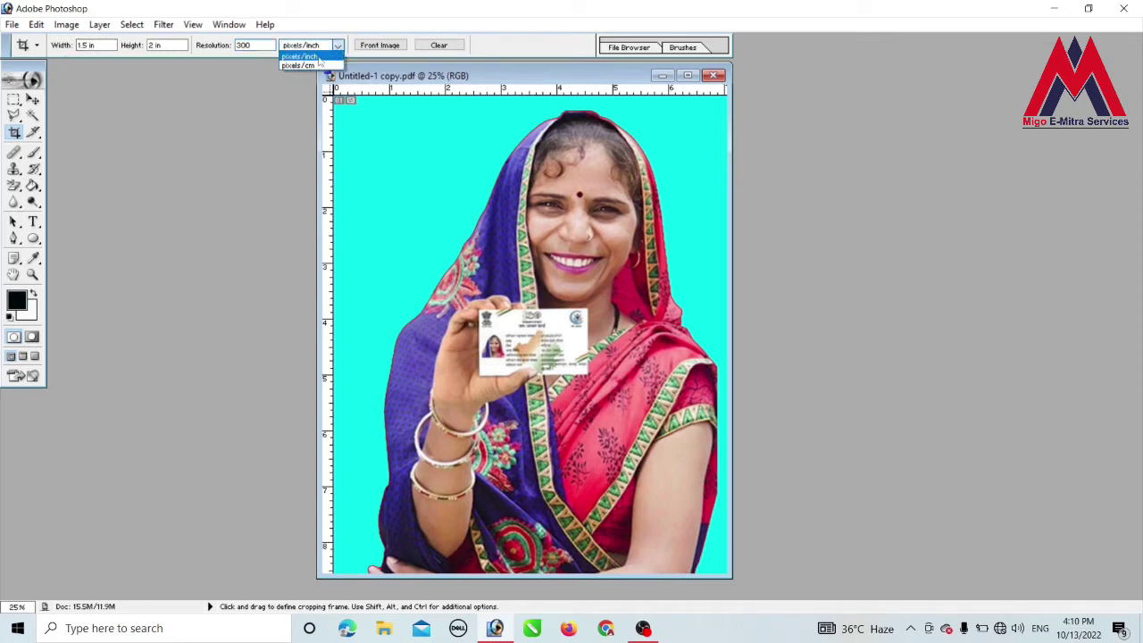
click(320, 59)
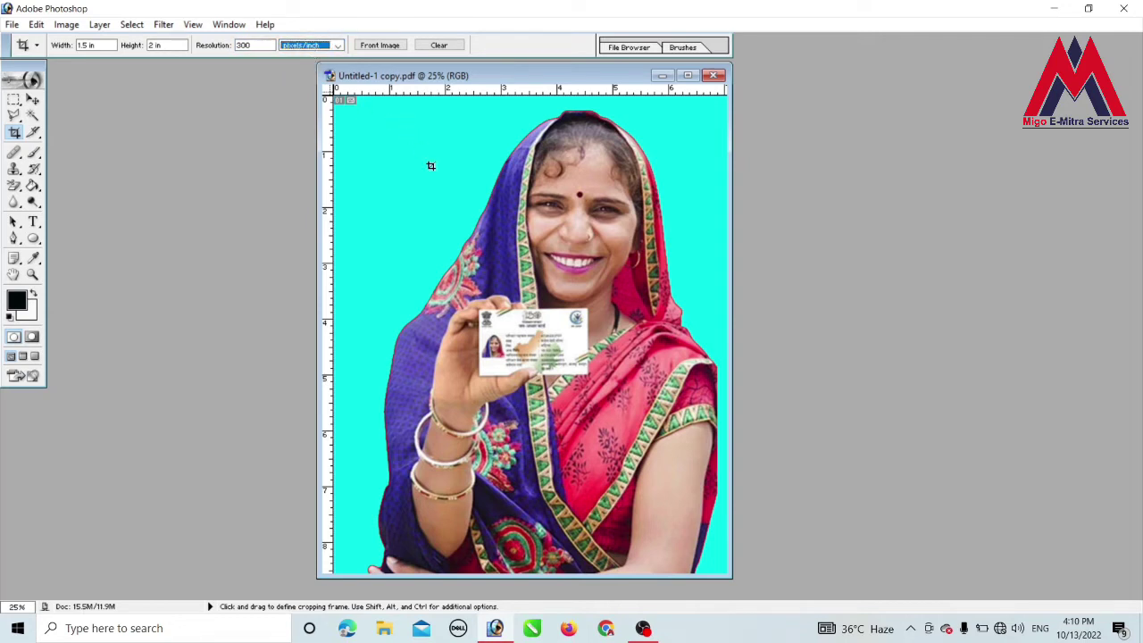
- Draw the crop frame around the woman, adjust it upward, and apply the crop
mouse_move(380, 117)
mouse_down()
mouse_move(589, 311)
mouse_move(735, 549)
mouse_up()
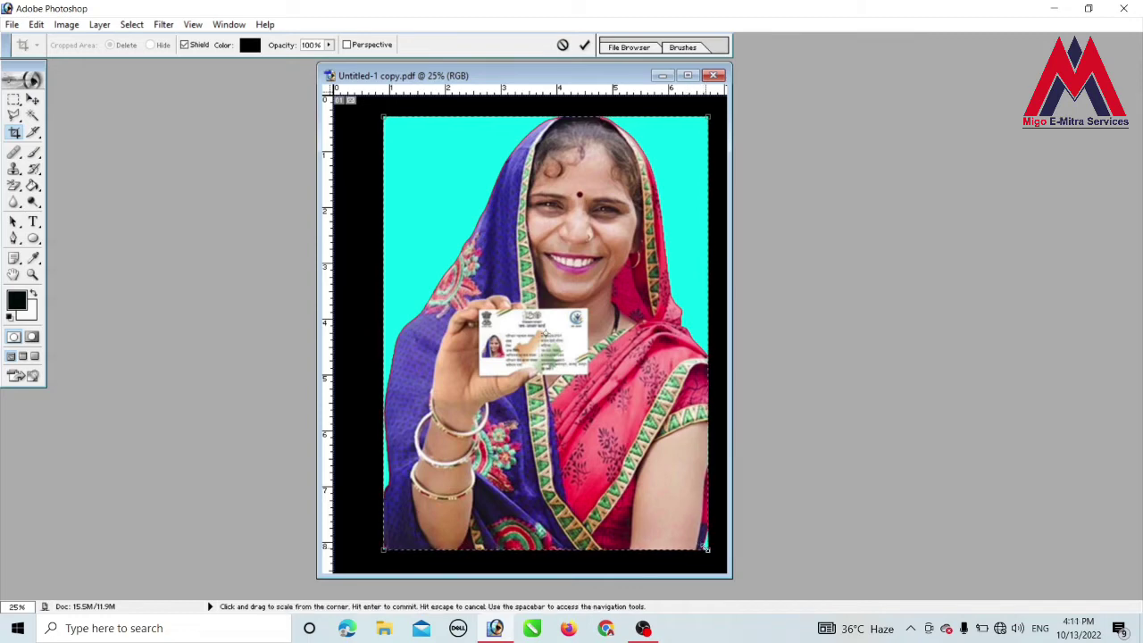
drag(706, 548, 700, 531)
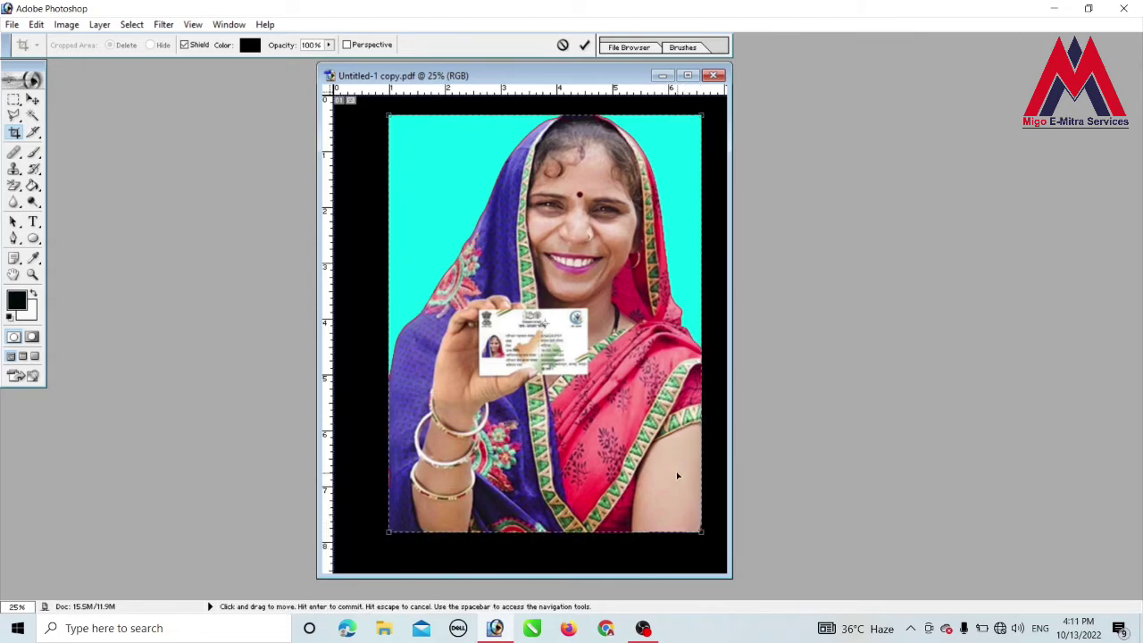
key(Up)
key(Up)
key(Up)
key(Up)
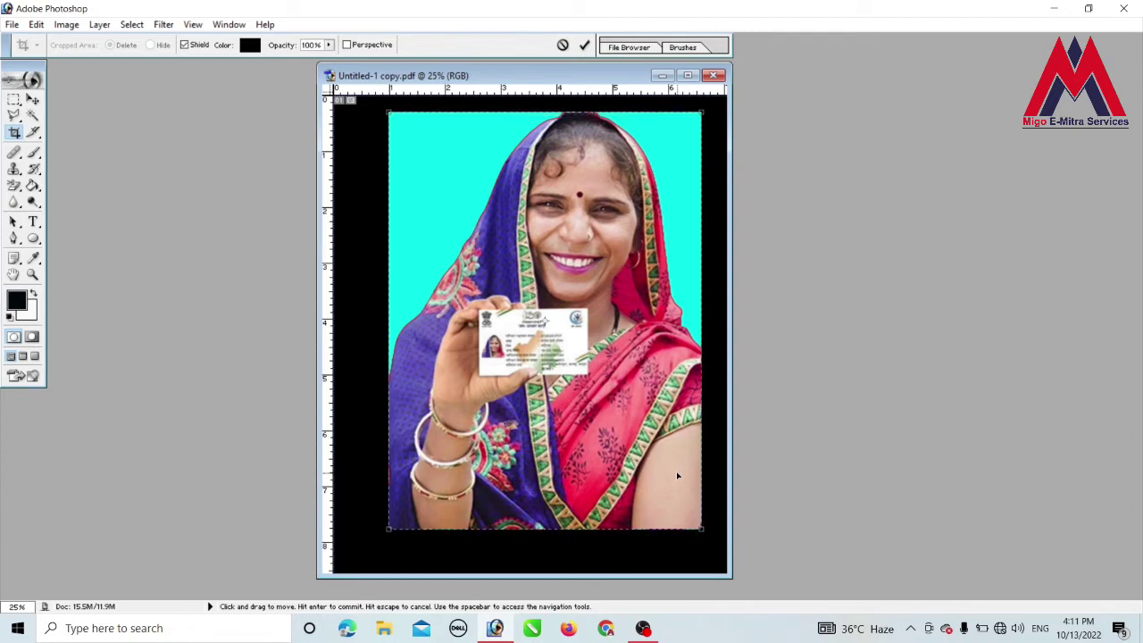
key(Up)
key(Up)
key(Up)
key(Up)
key(Up)
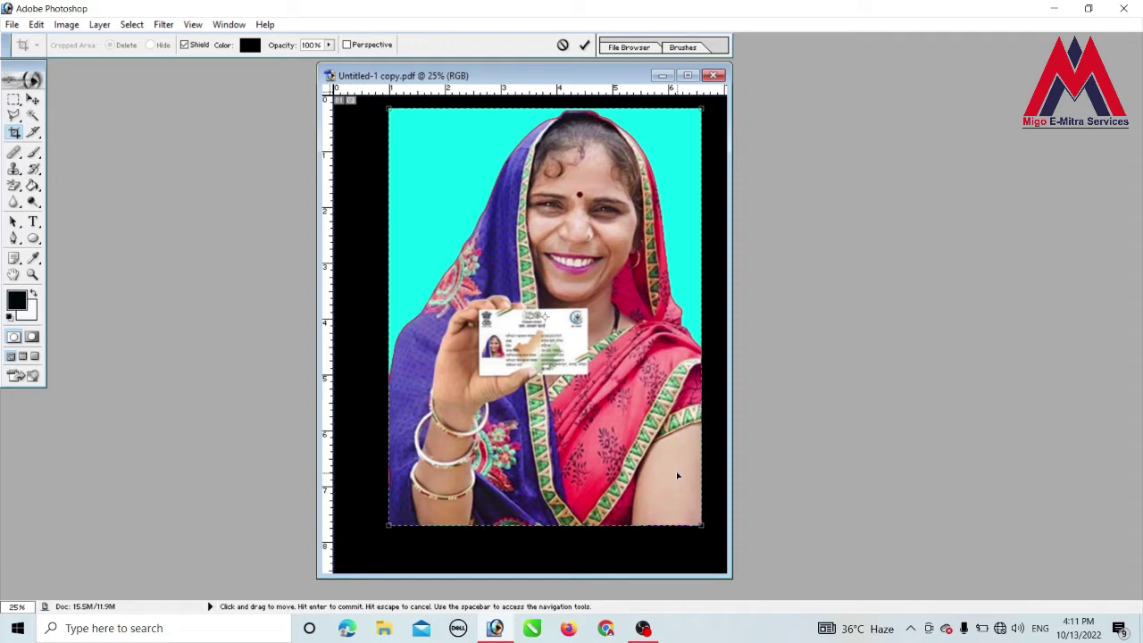
key(Return)
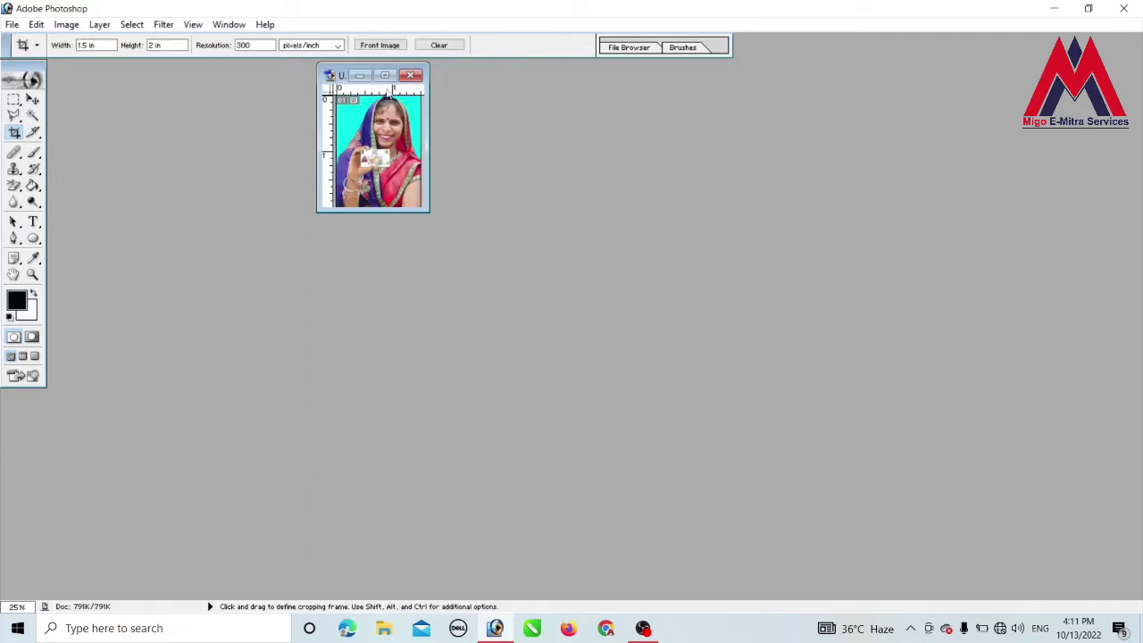
- Select all and scale the photo to about 92% to leave a white border
click(384, 75)
key(ctrl+plus)
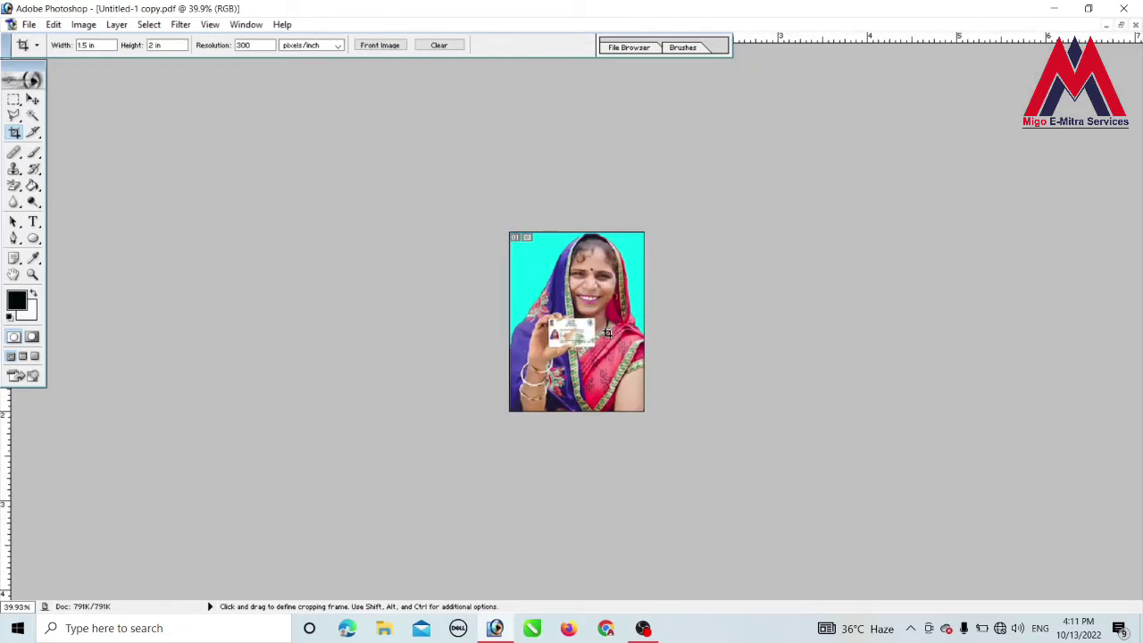
key(ctrl+plus)
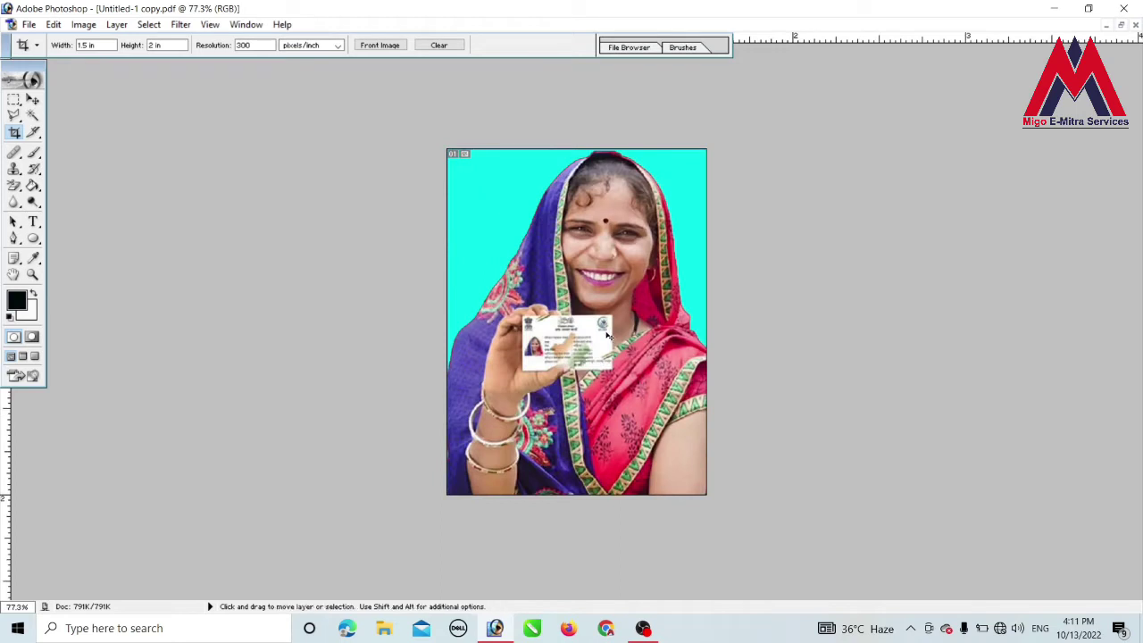
key(ctrl+a)
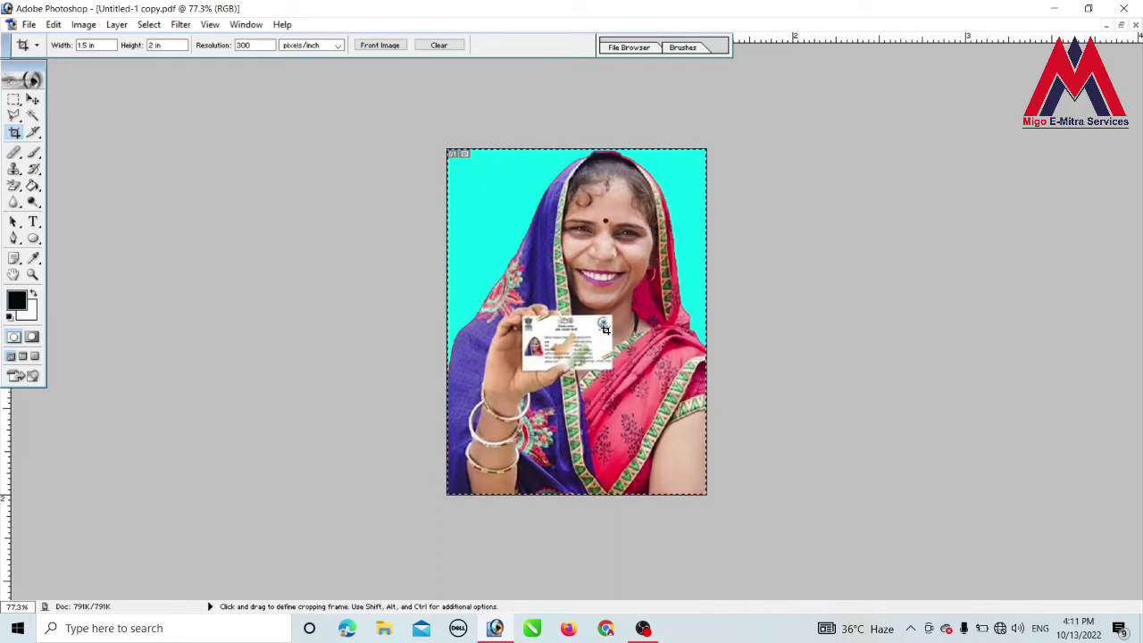
key(ctrl+t)
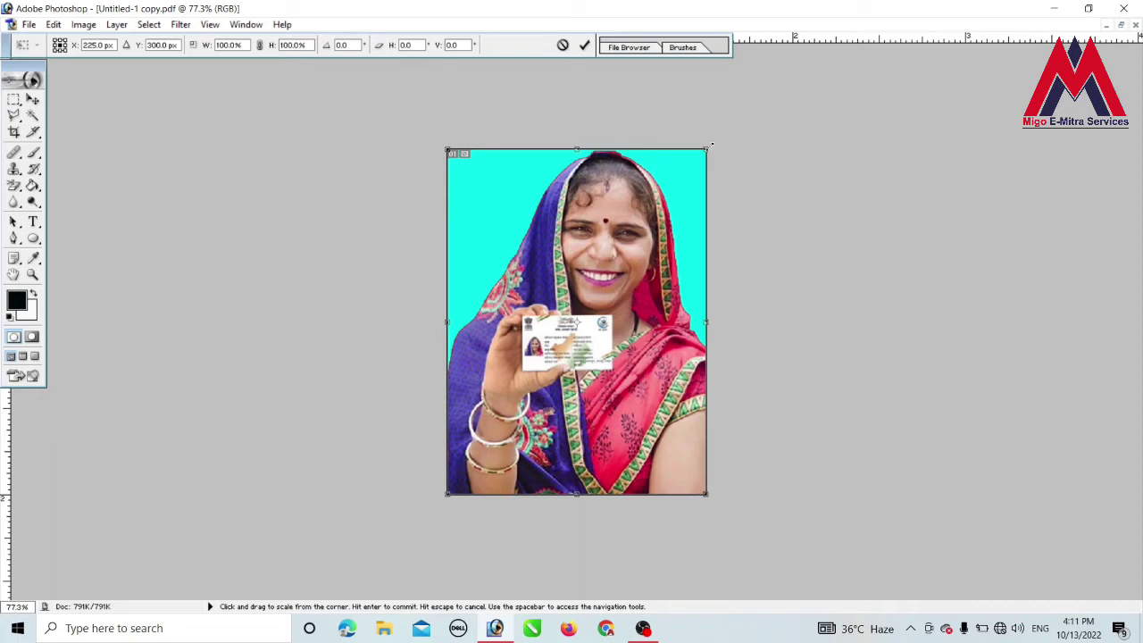
drag(705, 148, 700, 153)
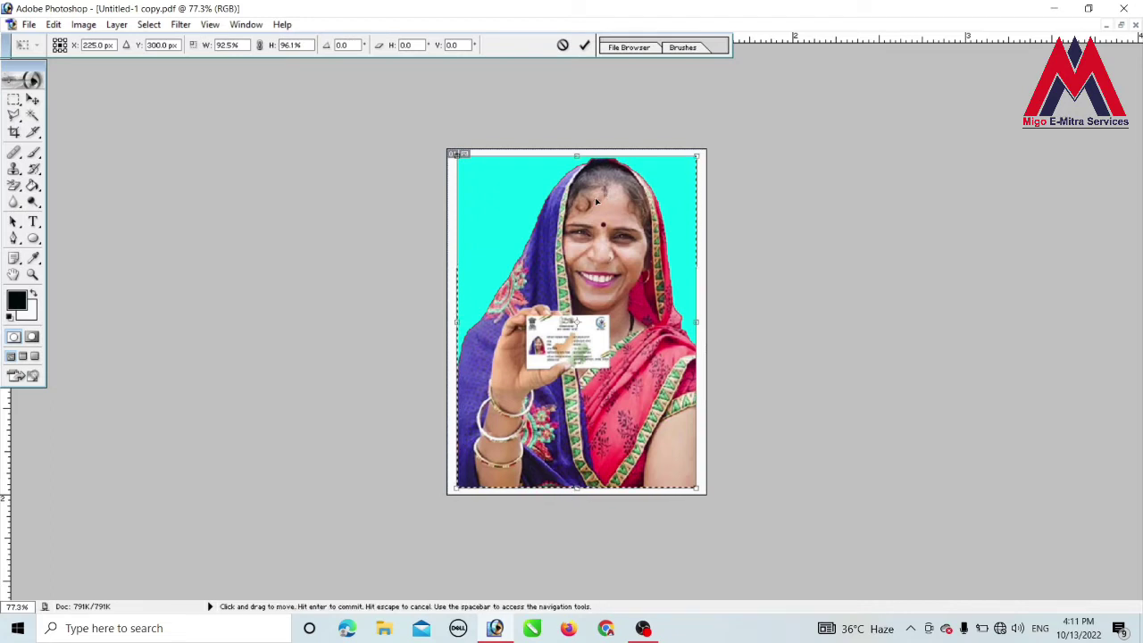
key(Return)
key(c)
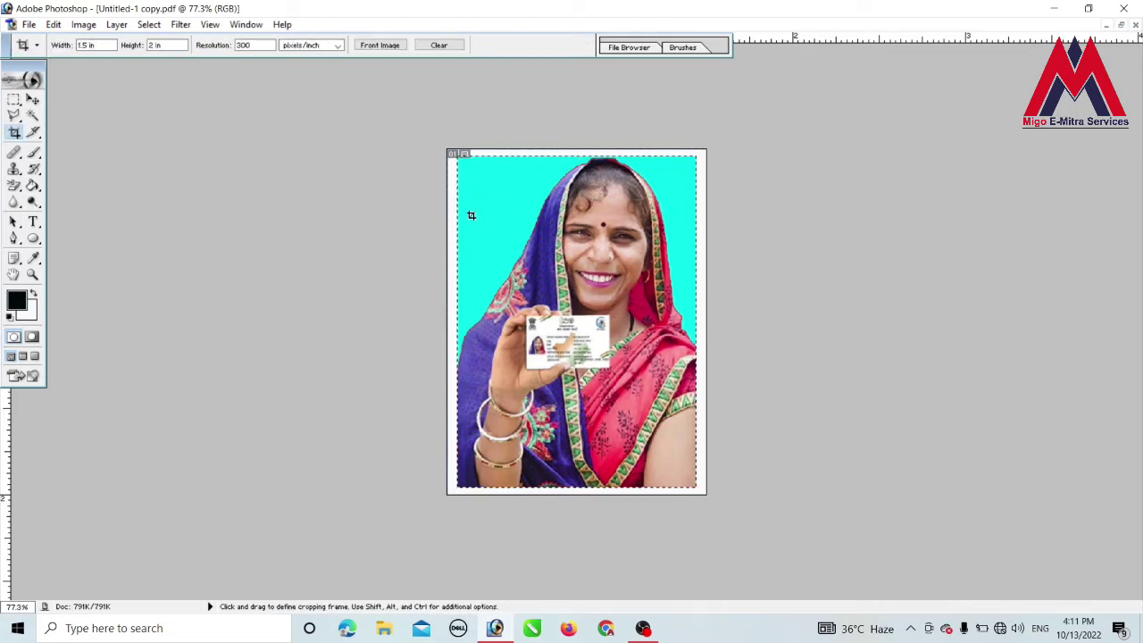
- Stroke the selected portrait with a 3 px black line on the outside
click(53, 25)
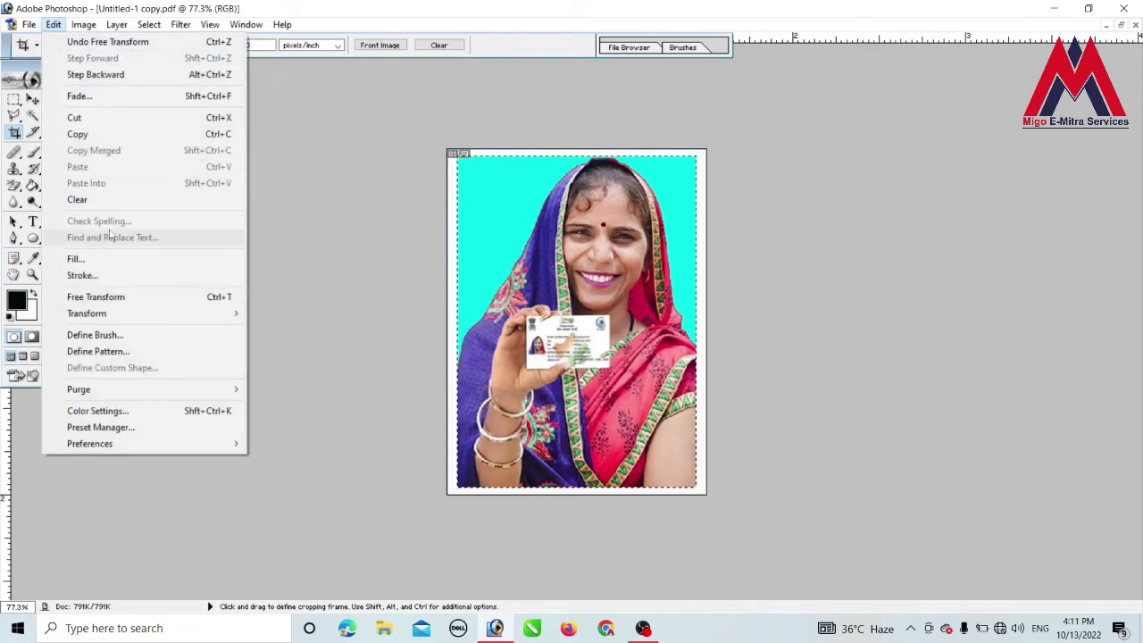
click(100, 273)
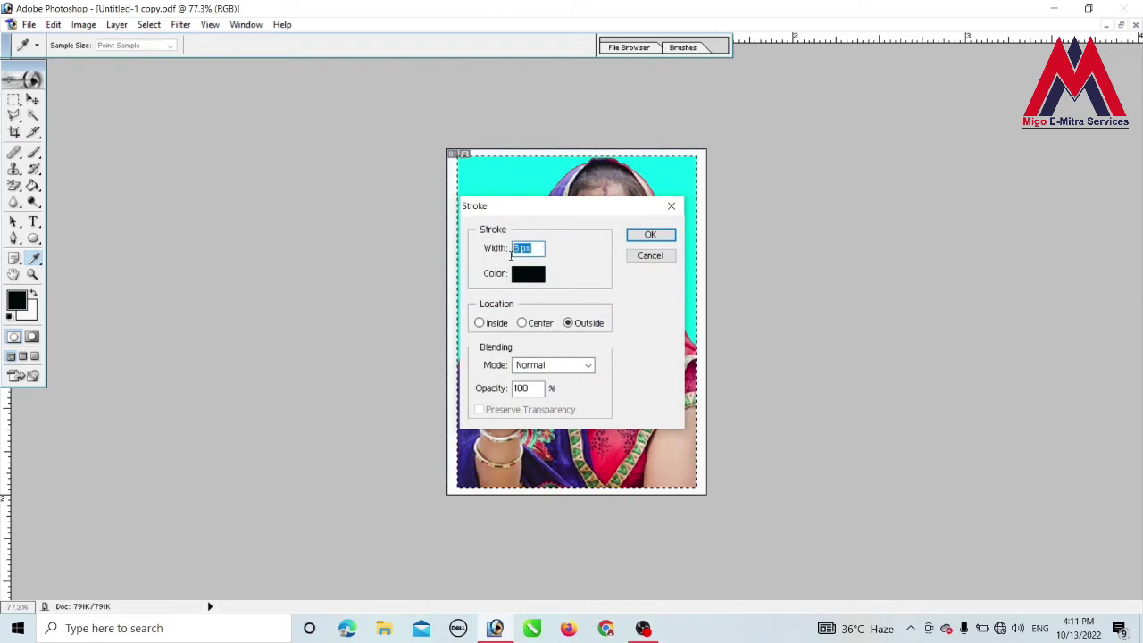
text(.5)
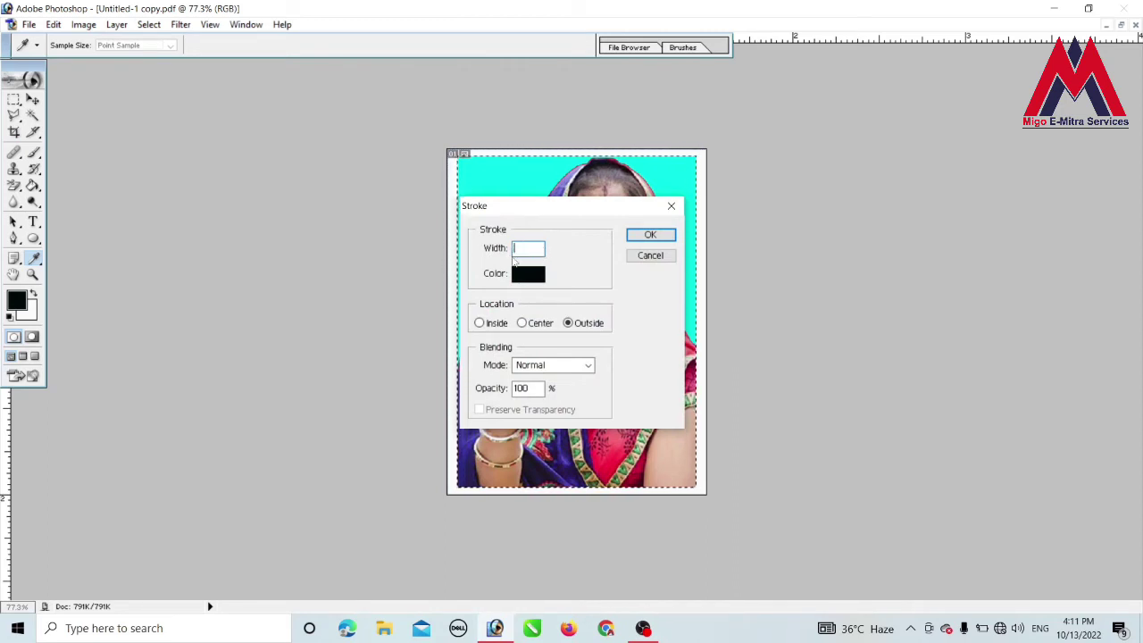
key(BackSpace)
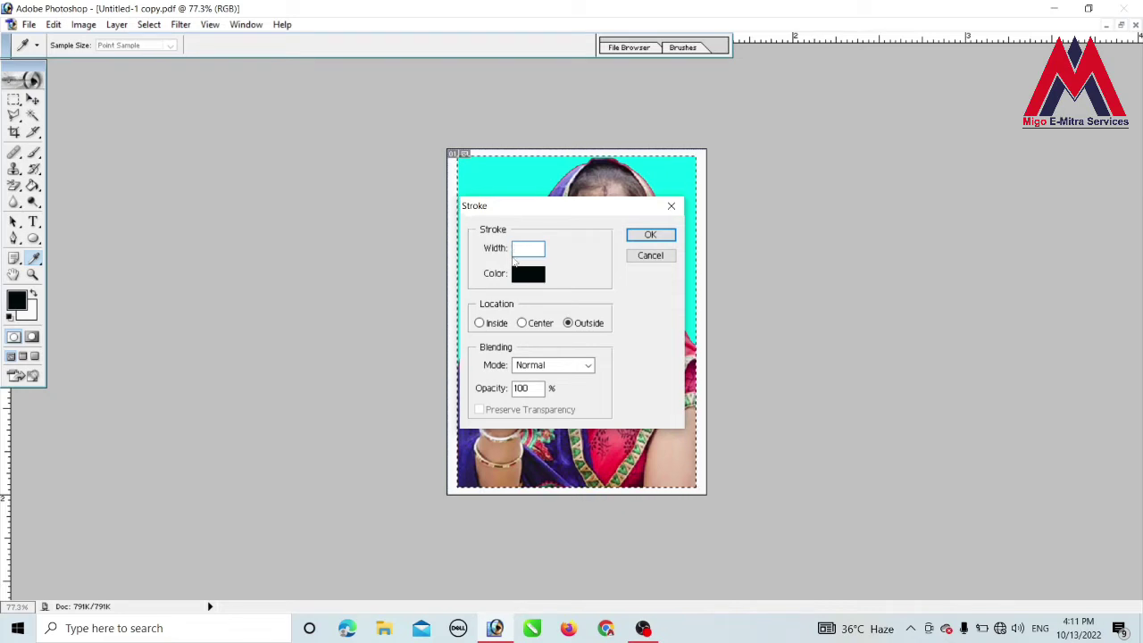
text(3)
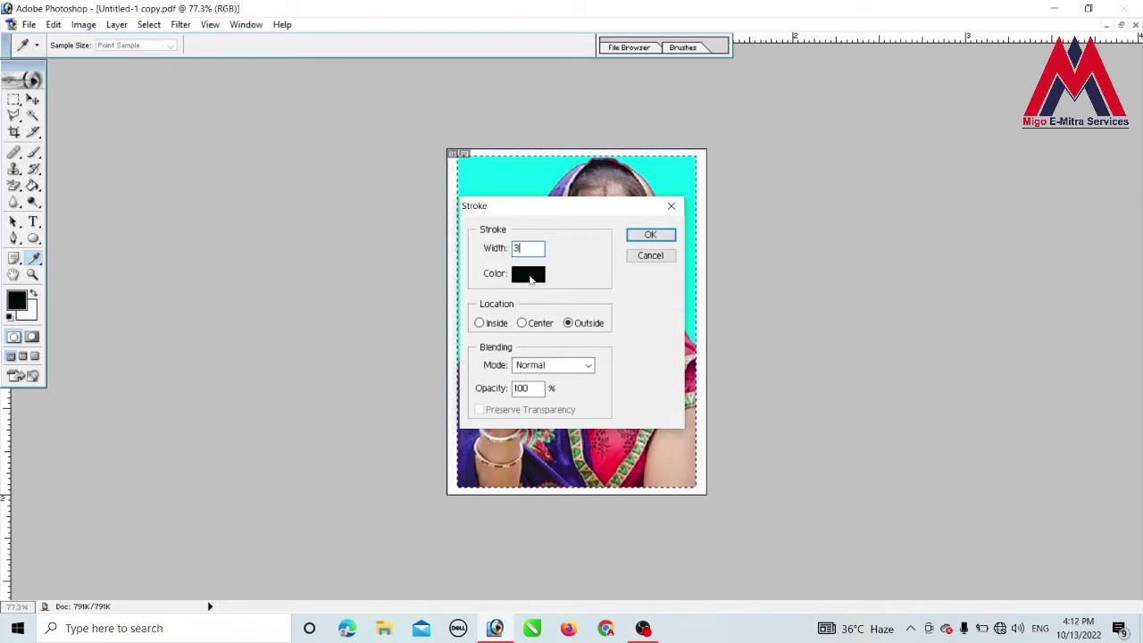
click(532, 275)
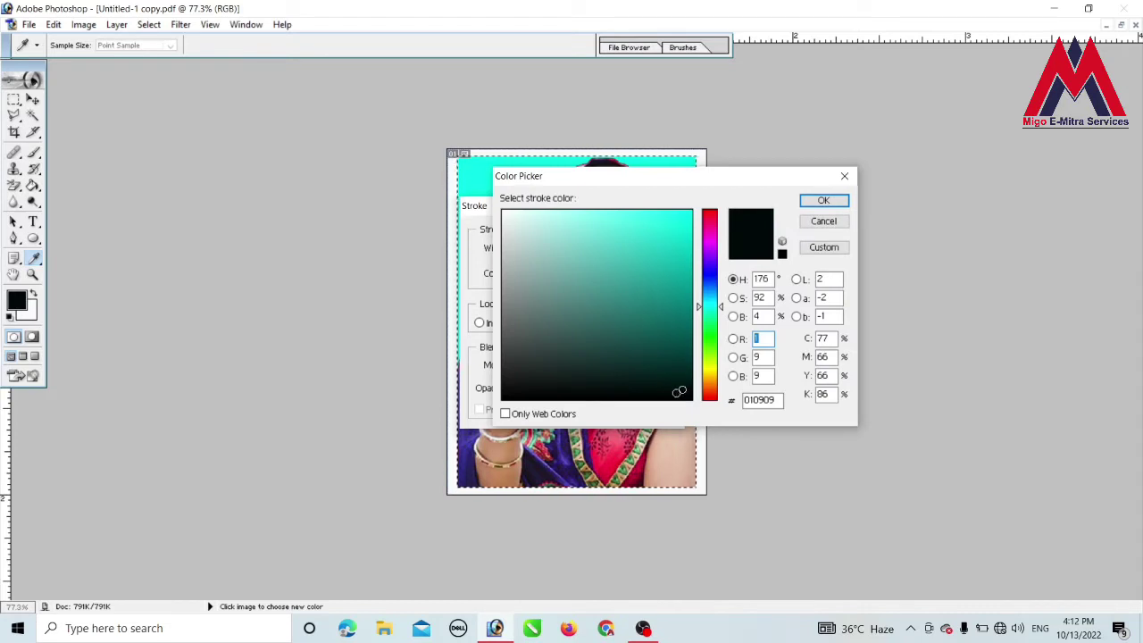
click(822, 201)
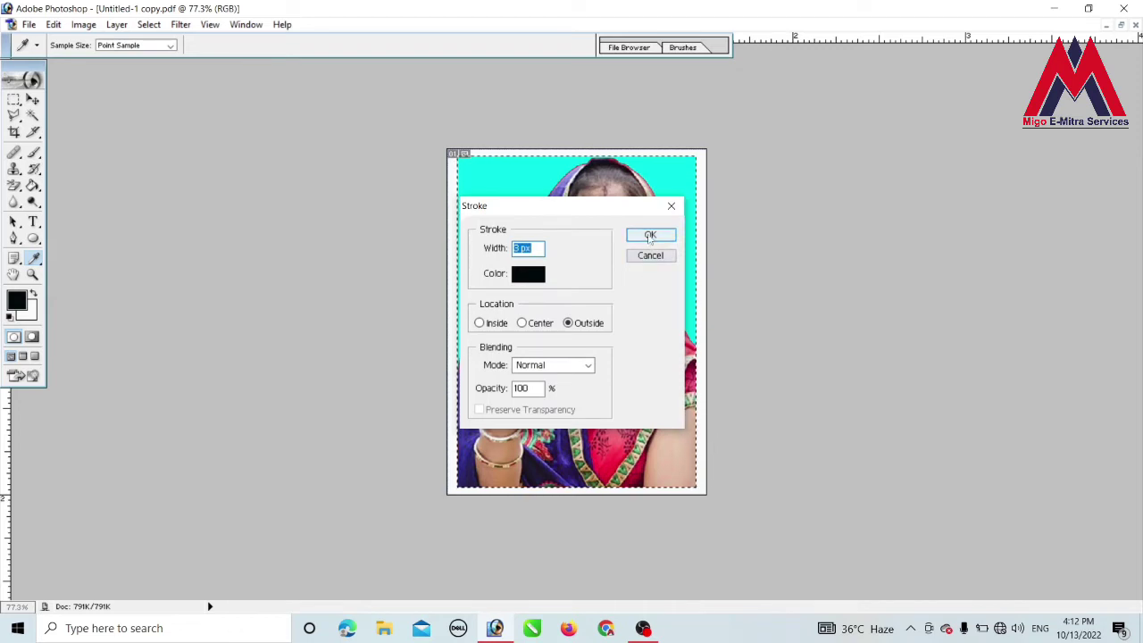
click(650, 235)
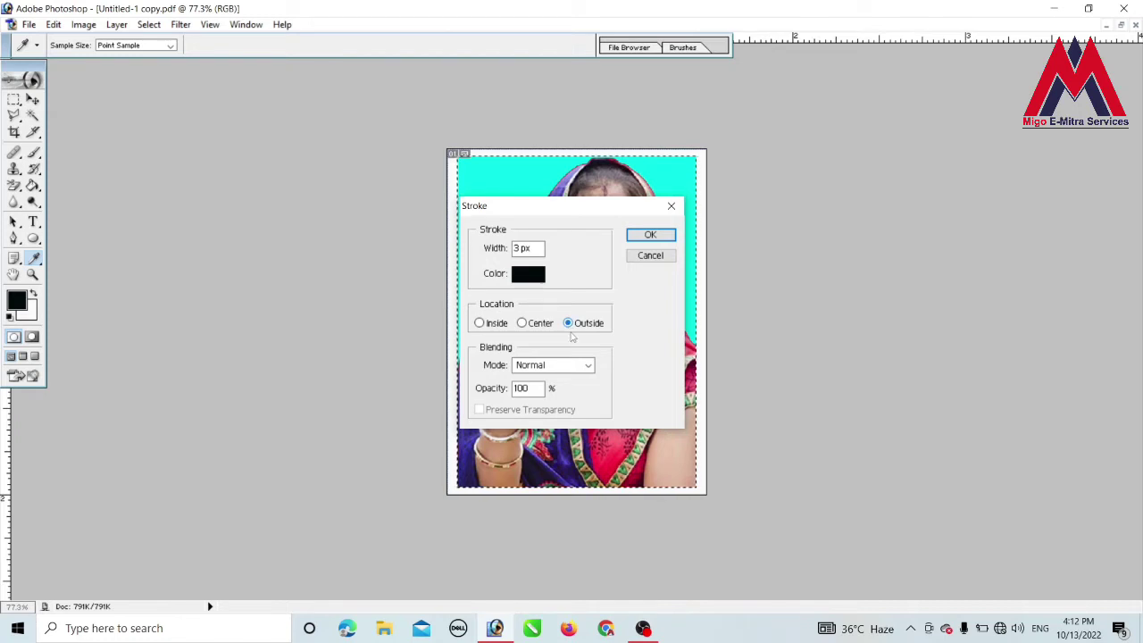
click(643, 234)
key(c)
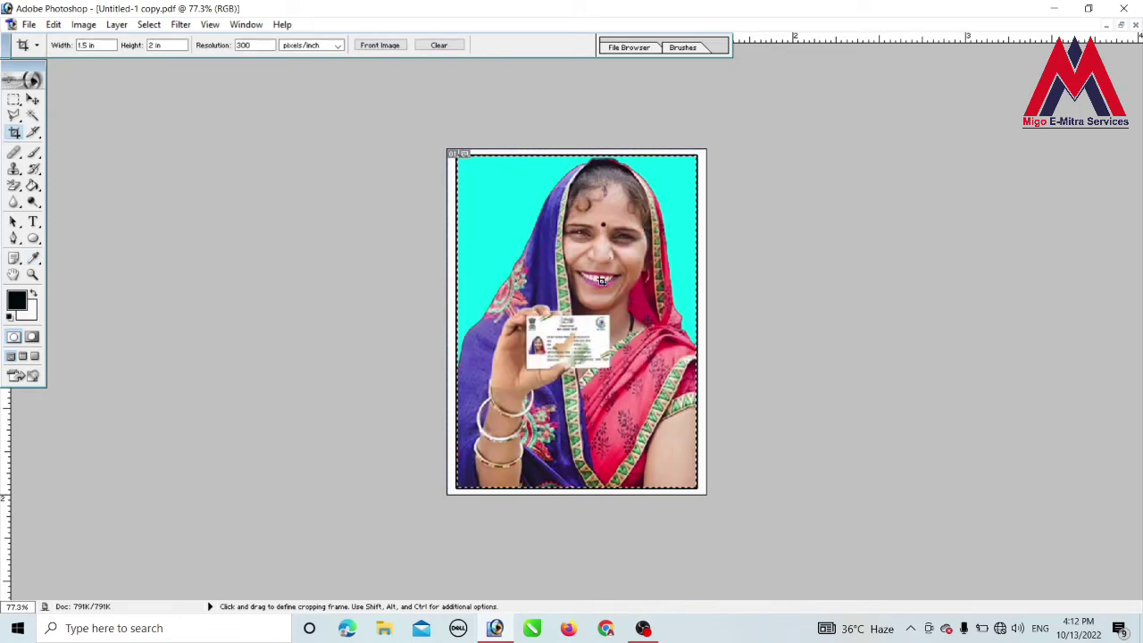
- Deselect and define the bordered portrait as pattern 'Untitled-1 copy.pdf'
key(v)
key(ctrl+d)
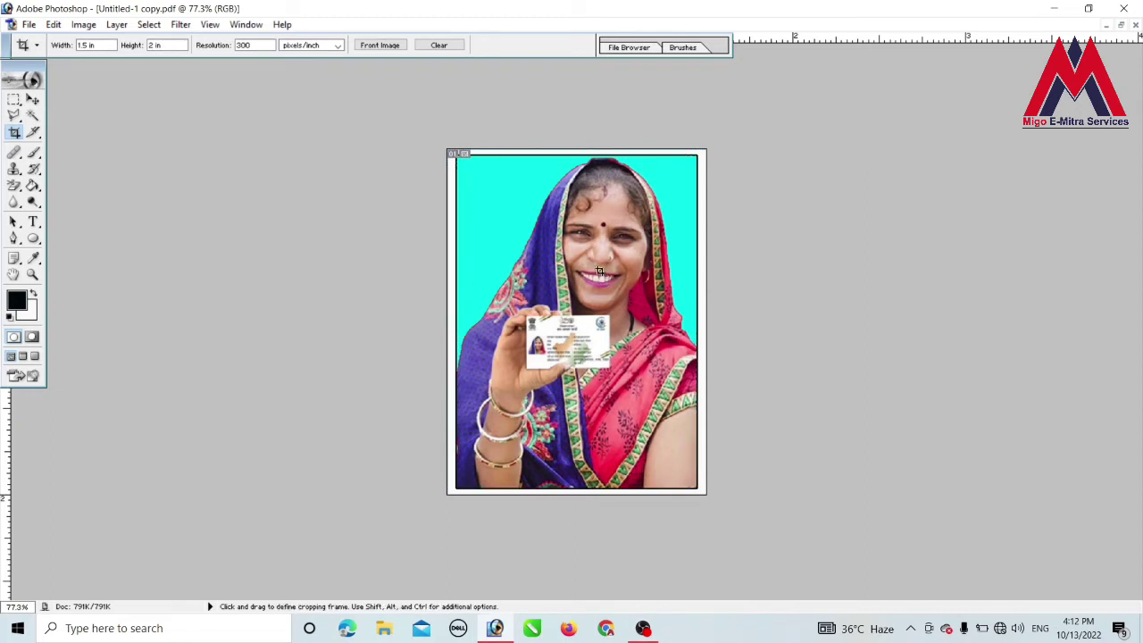
key(ctrl)
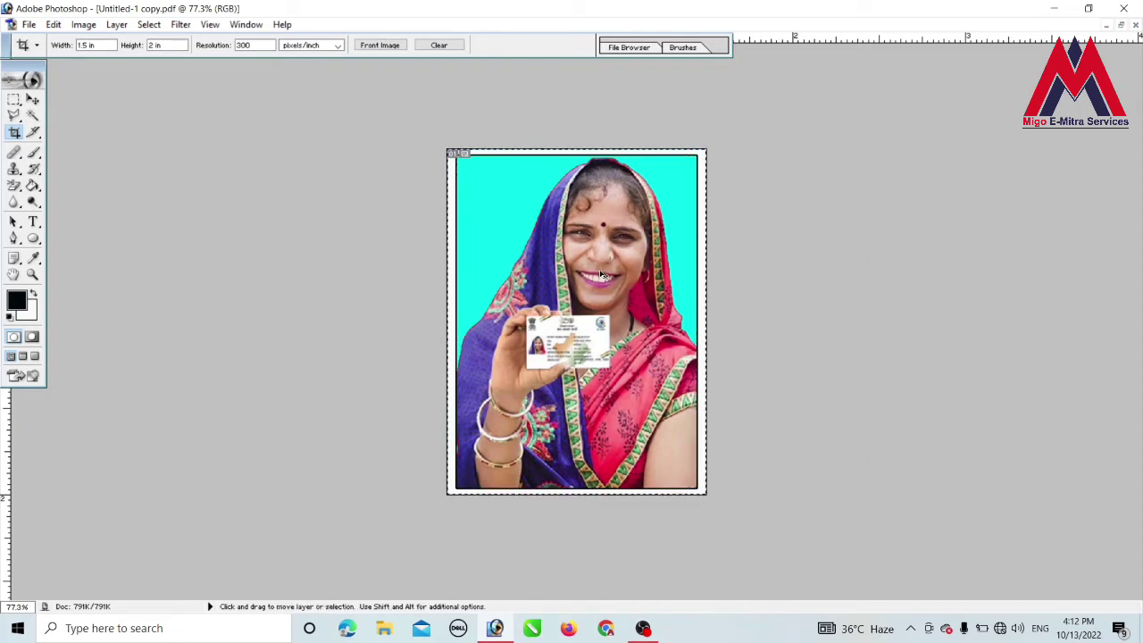
click(55, 25)
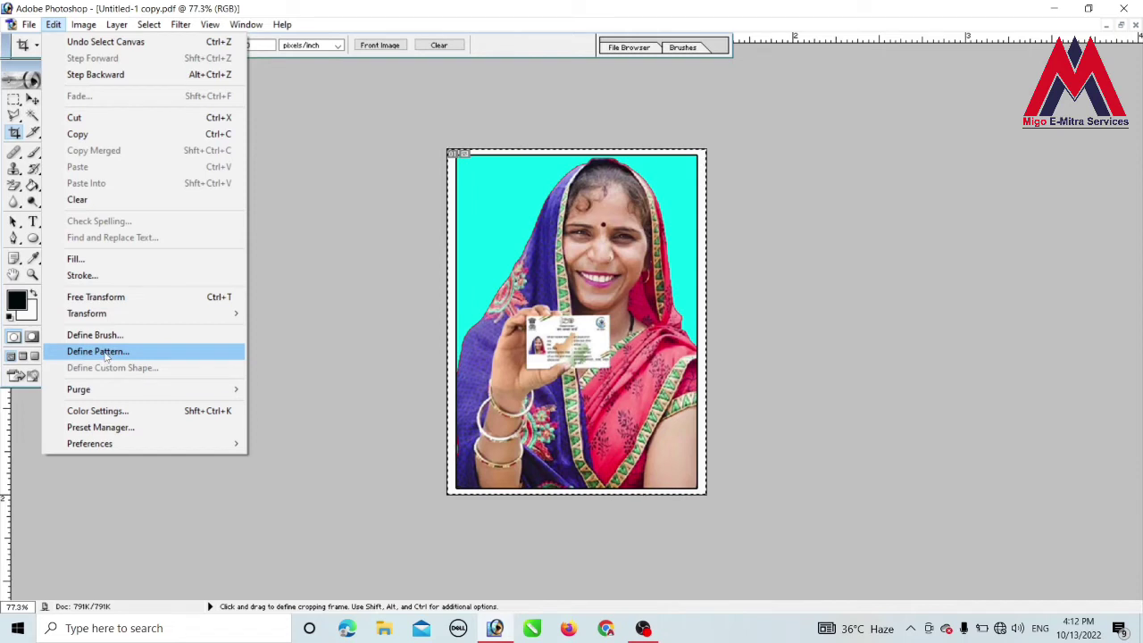
click(100, 353)
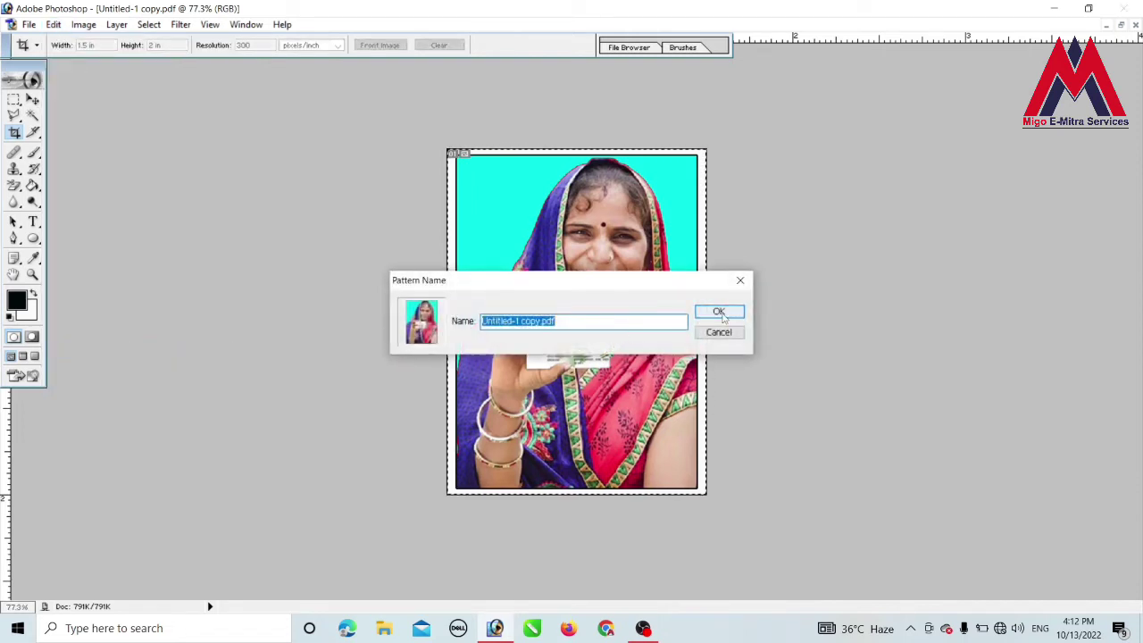
click(719, 312)
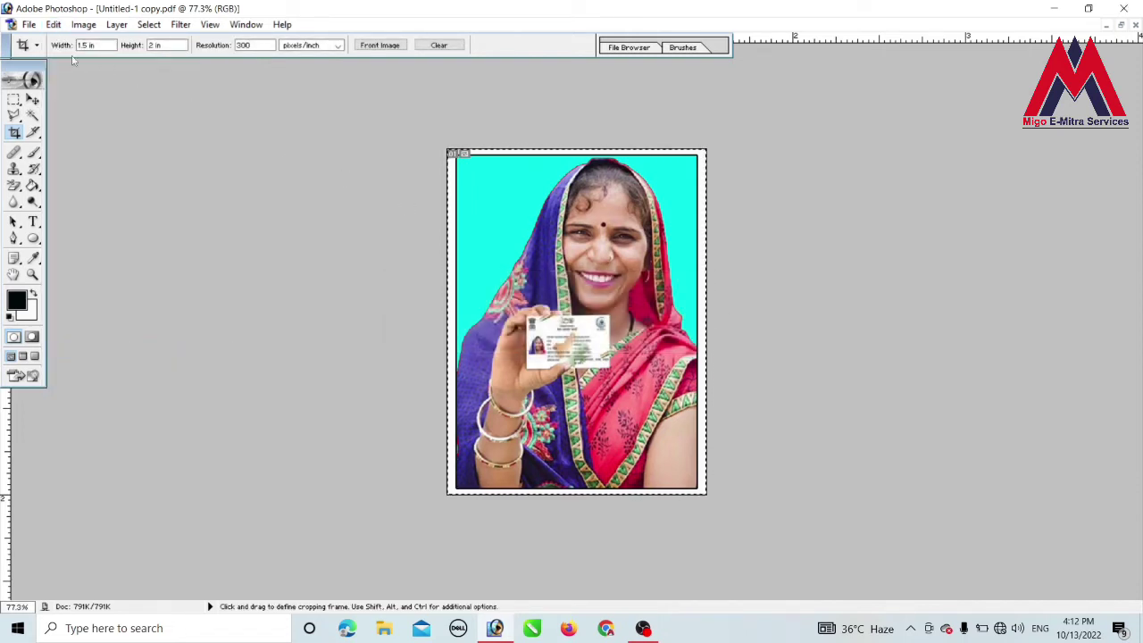
- Create a new white document from the 4 x 6 inch preset at 300 pixels/inch
click(29, 25)
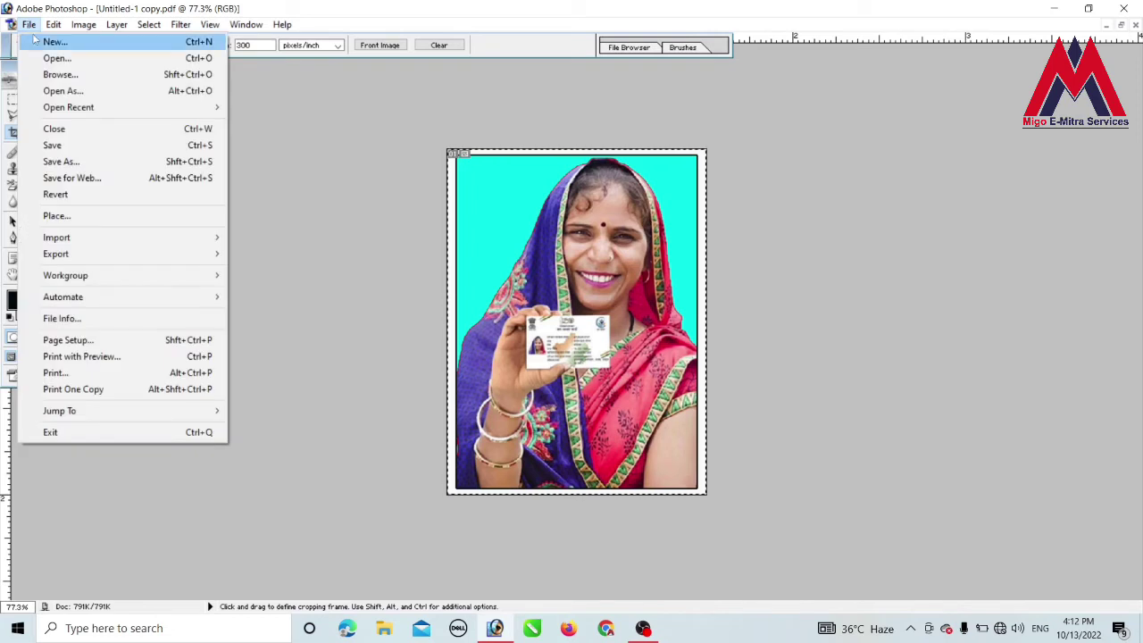
click(49, 44)
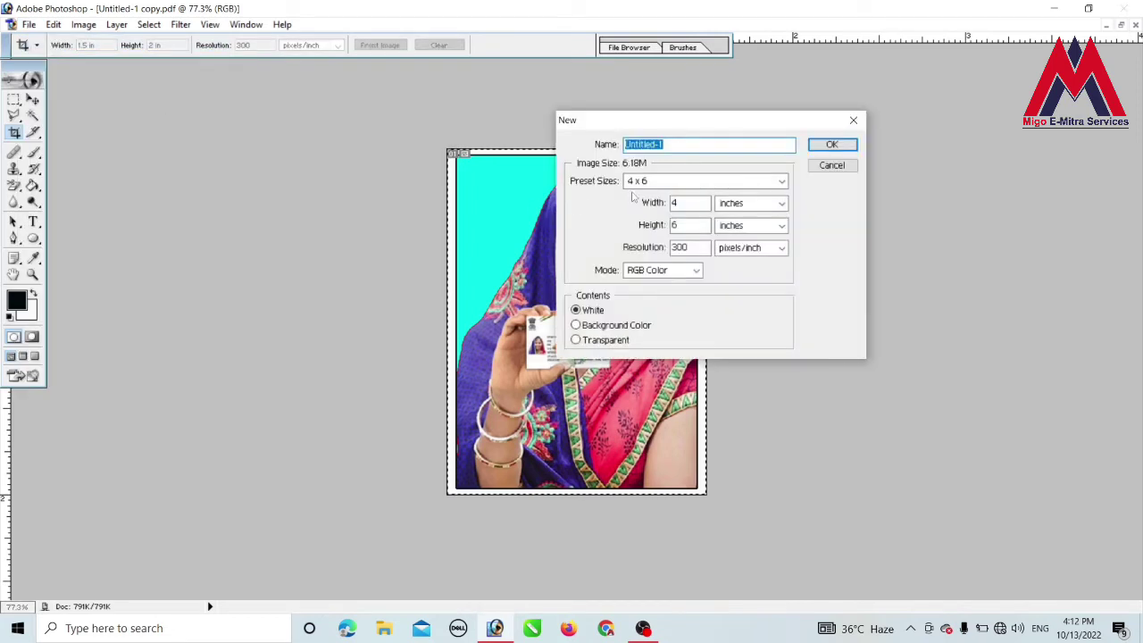
click(661, 181)
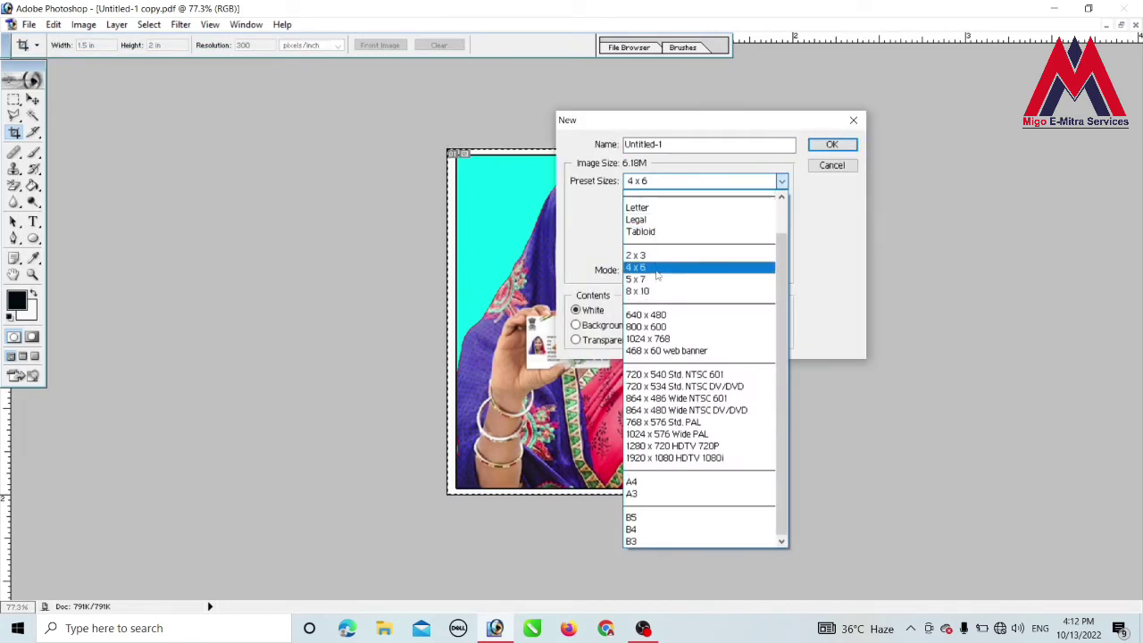
click(656, 267)
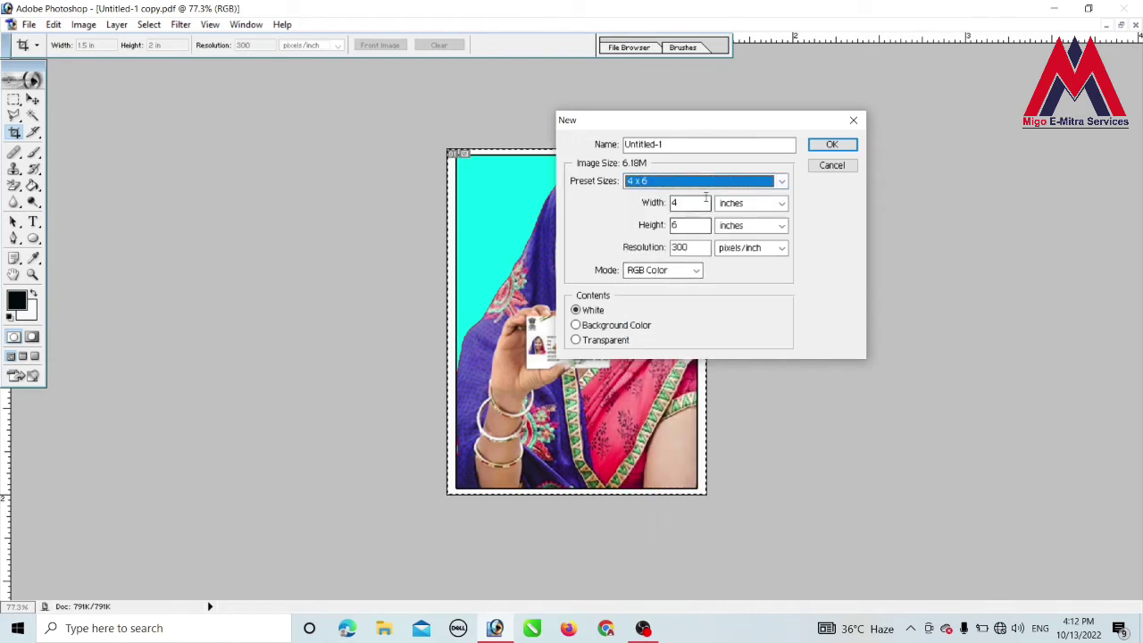
click(832, 145)
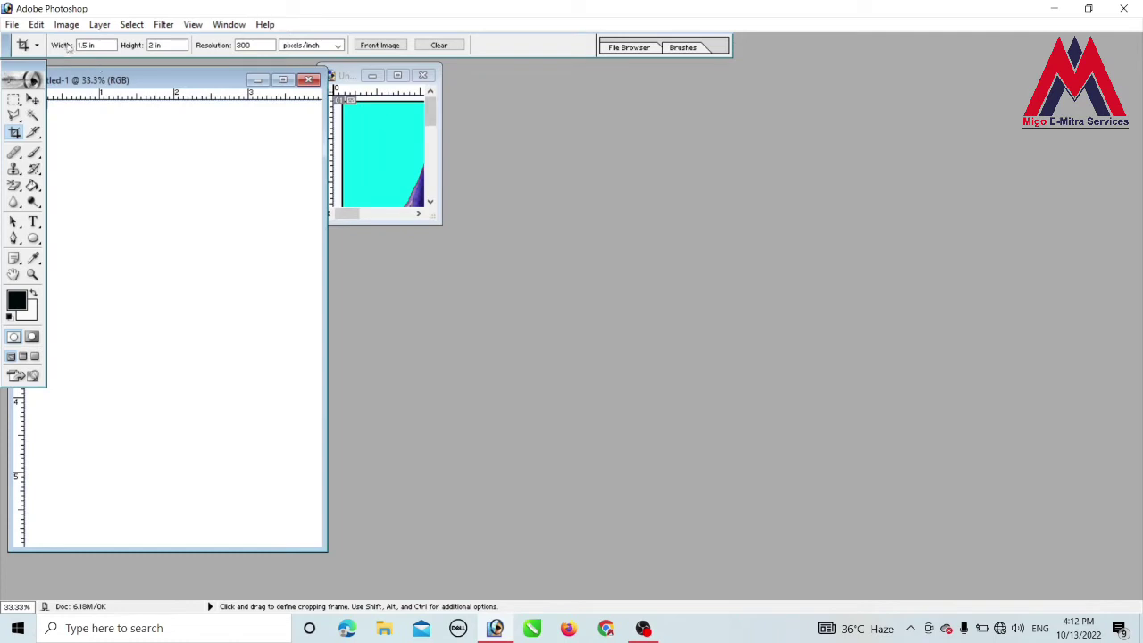
- Rotate the canvas 90° CW to landscape and fill it with the portrait pattern
click(66, 24)
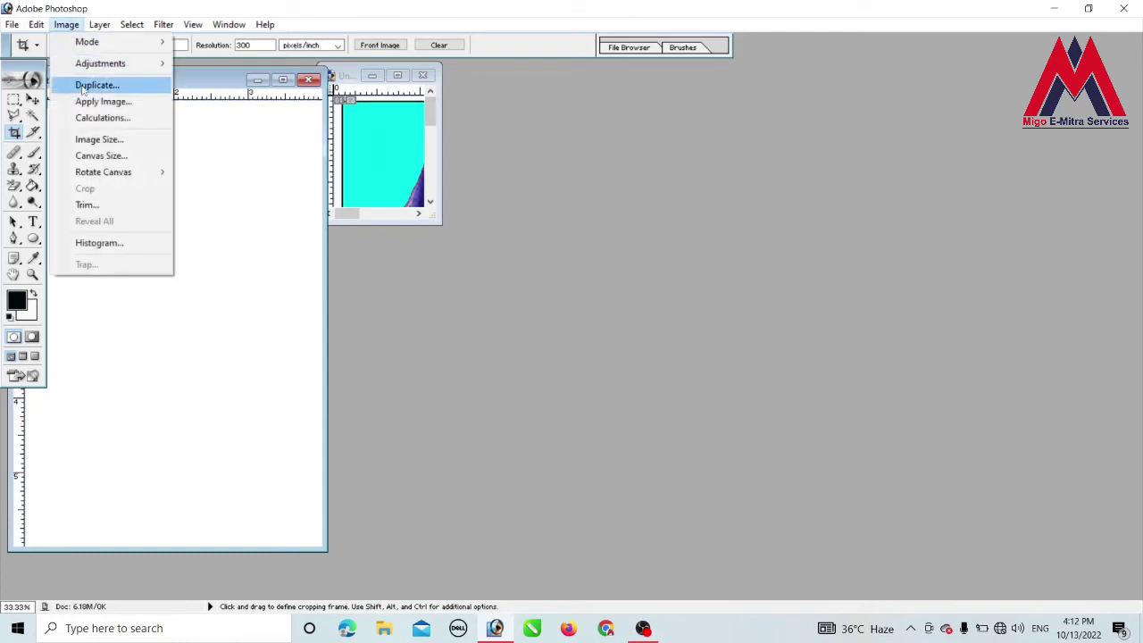
mouse_move(103, 171)
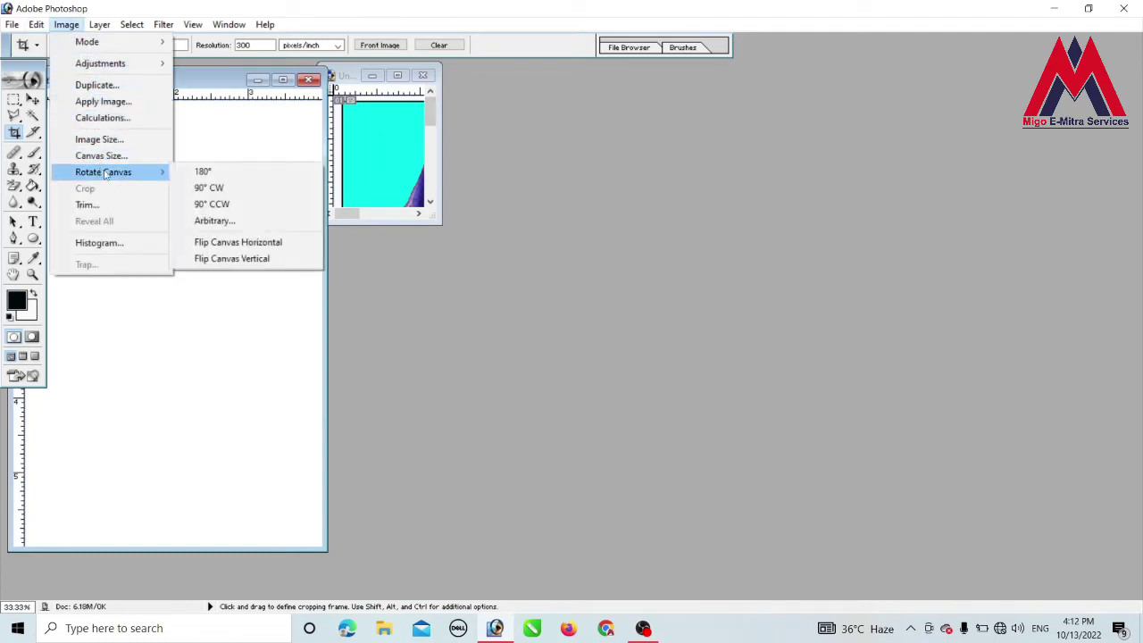
click(212, 188)
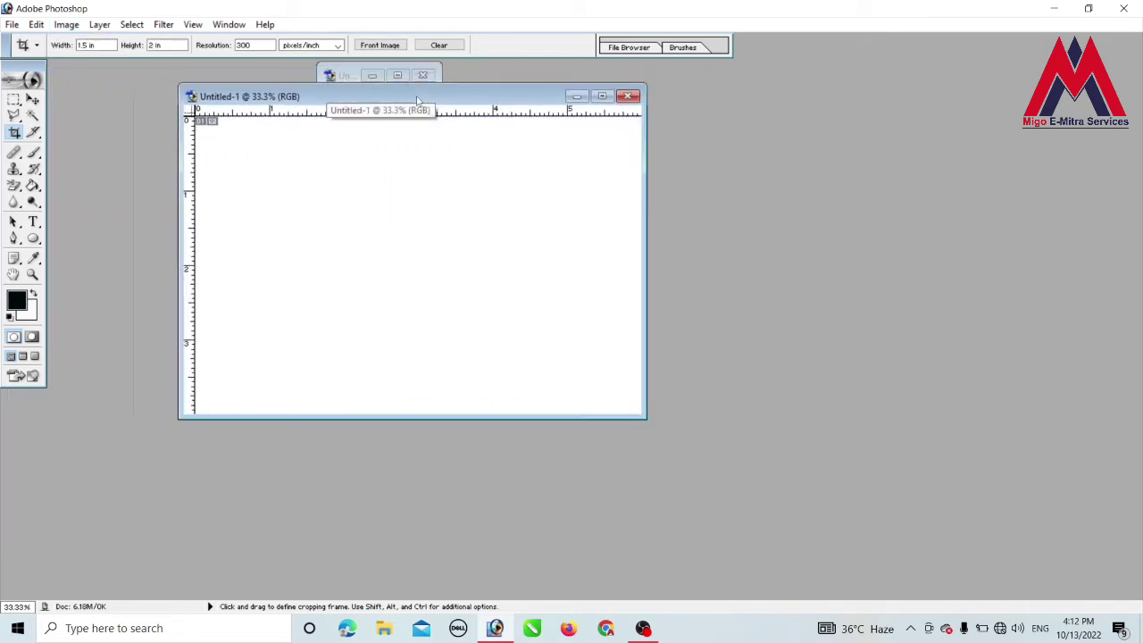
click(36, 26)
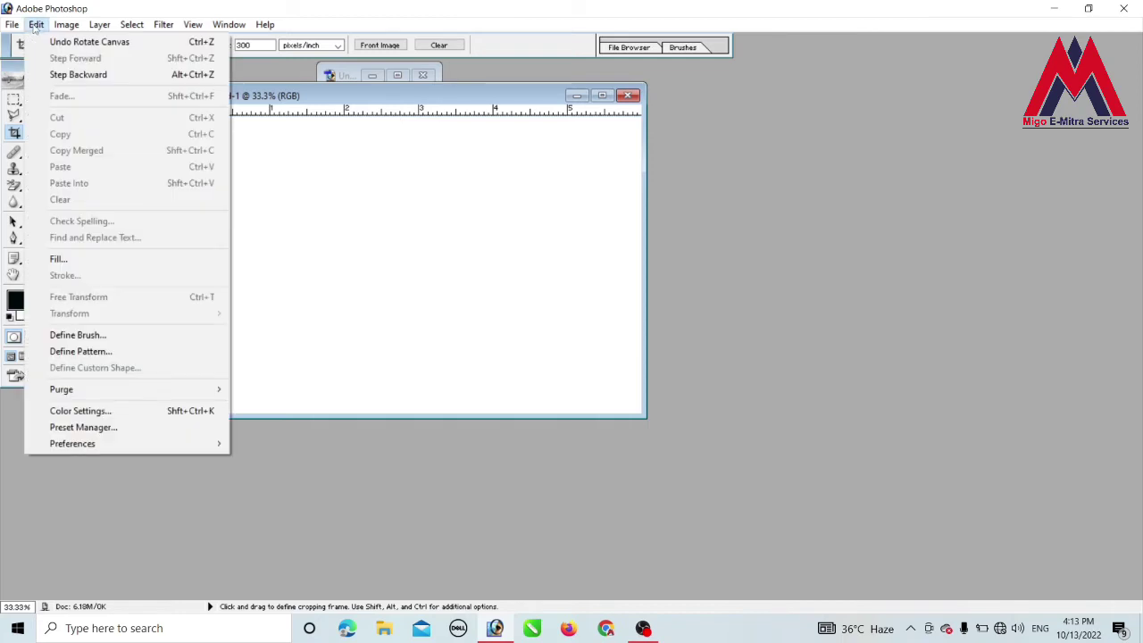
click(67, 261)
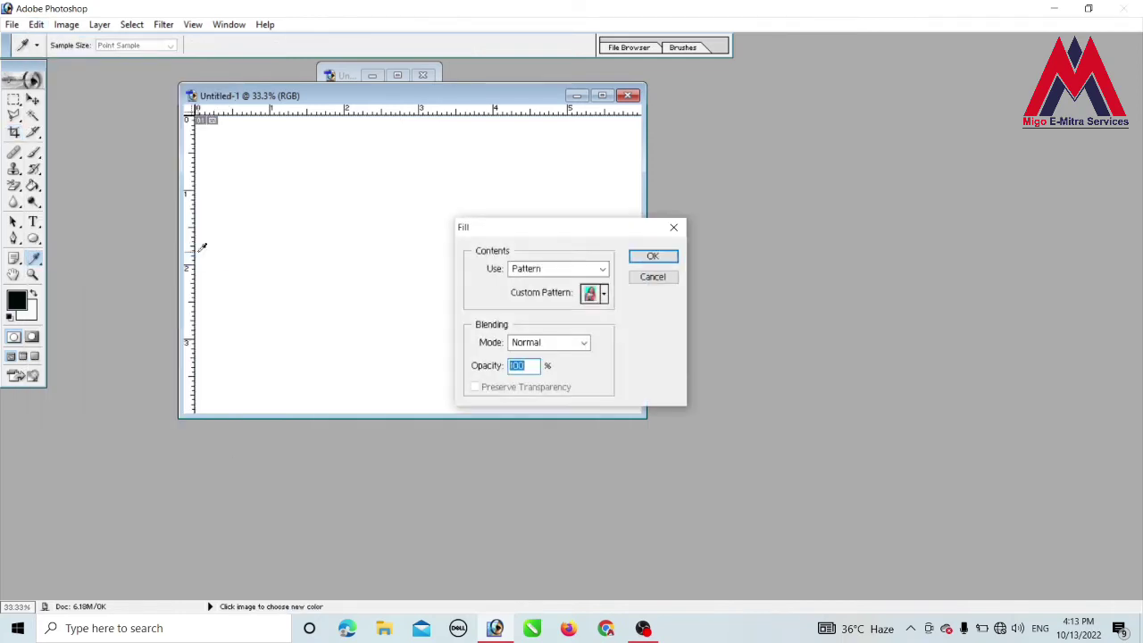
click(545, 269)
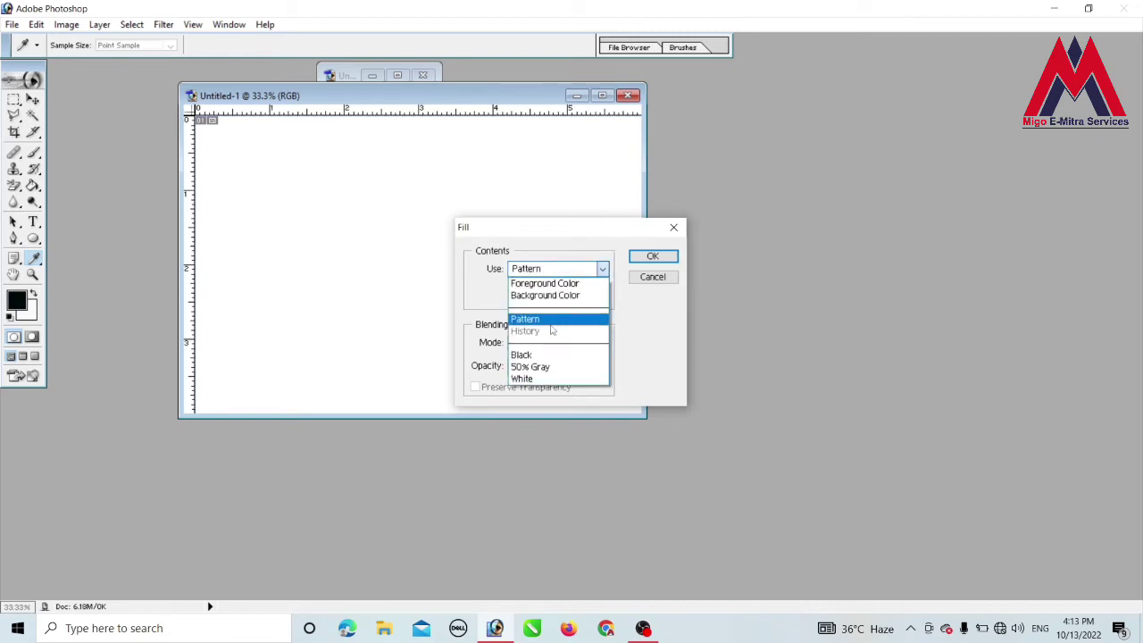
click(541, 321)
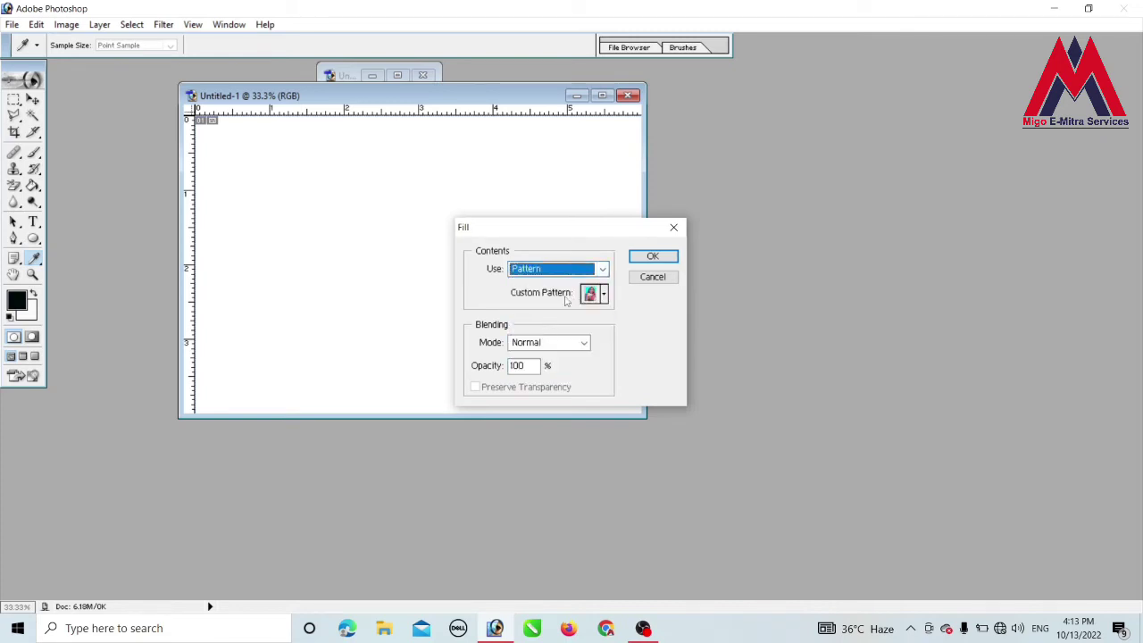
click(604, 297)
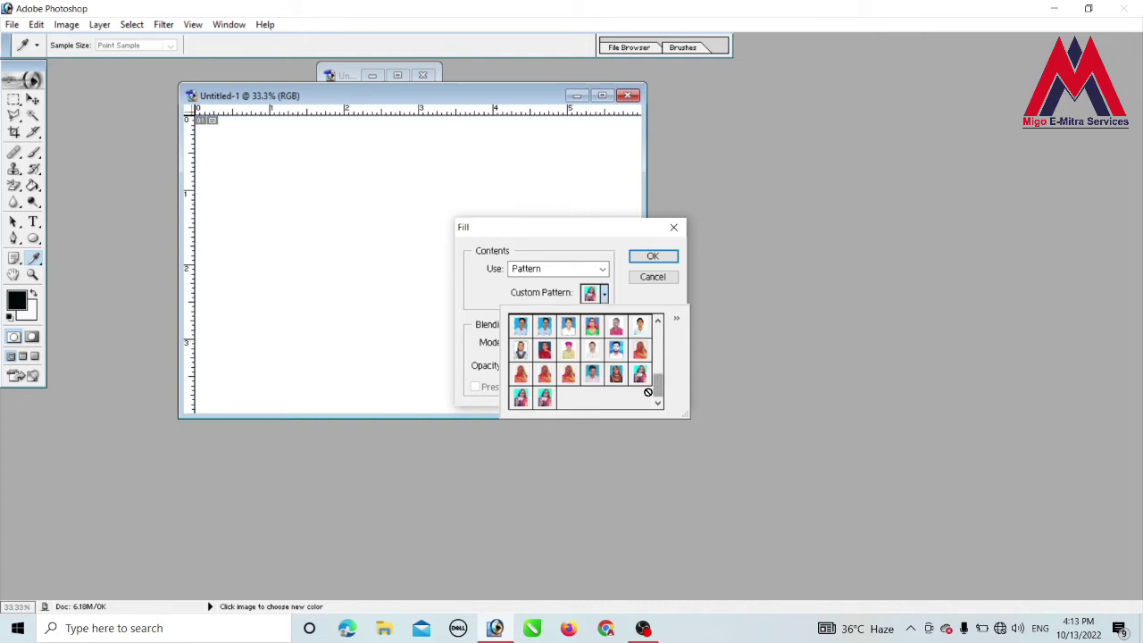
click(547, 398)
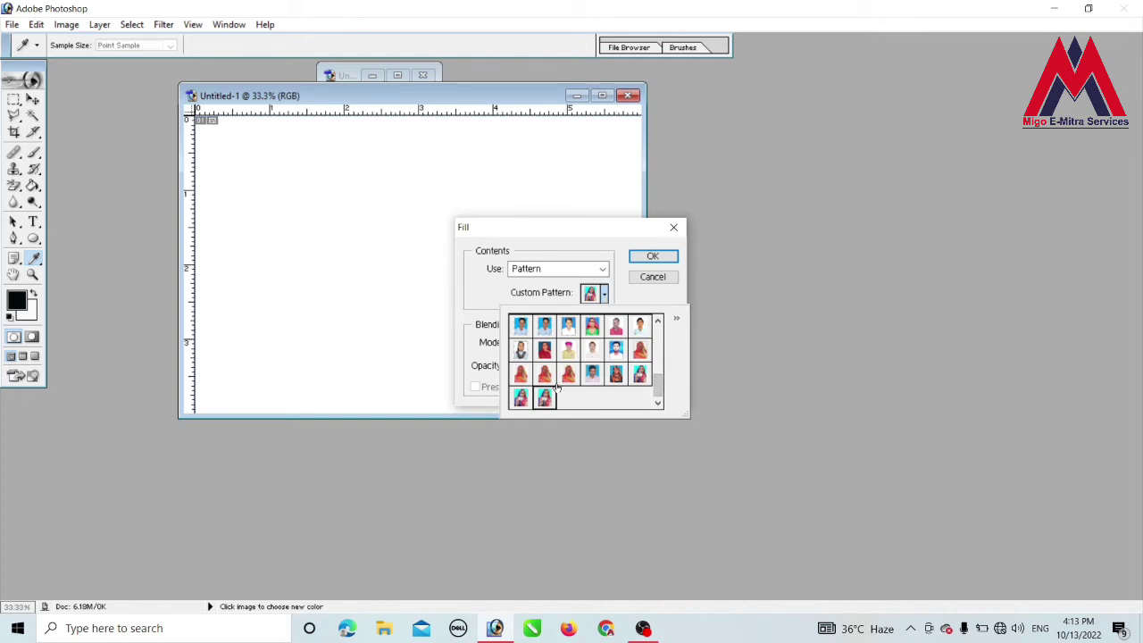
click(649, 259)
click(650, 261)
key(c)
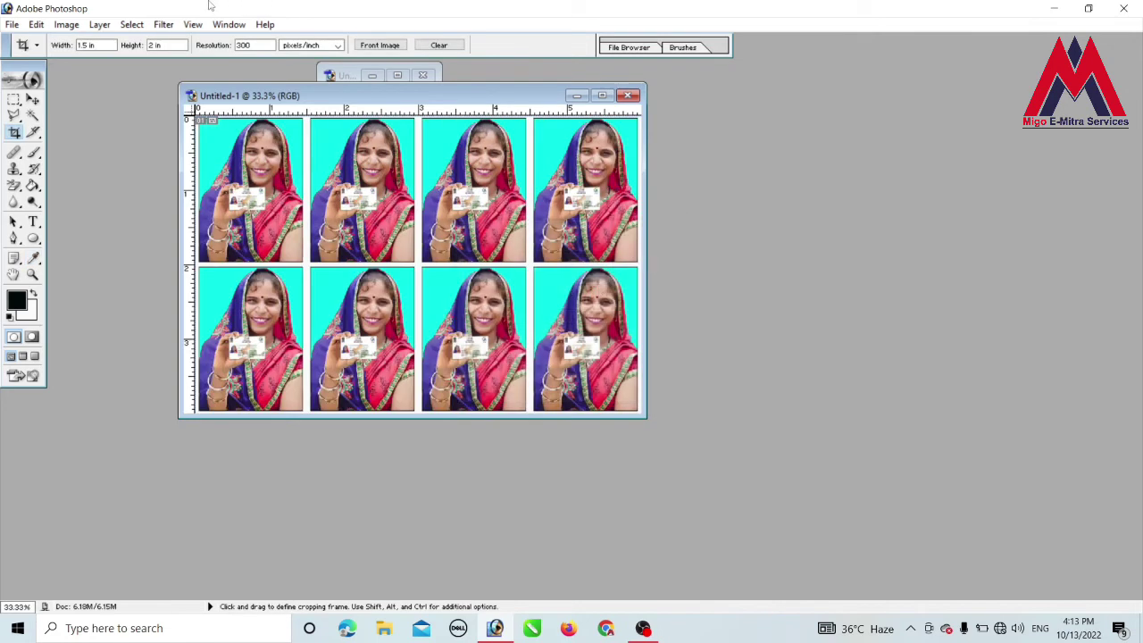
- Maximize the sheet window and fit the eight tiled photos on screen
click(602, 95)
key(ctrl+0)
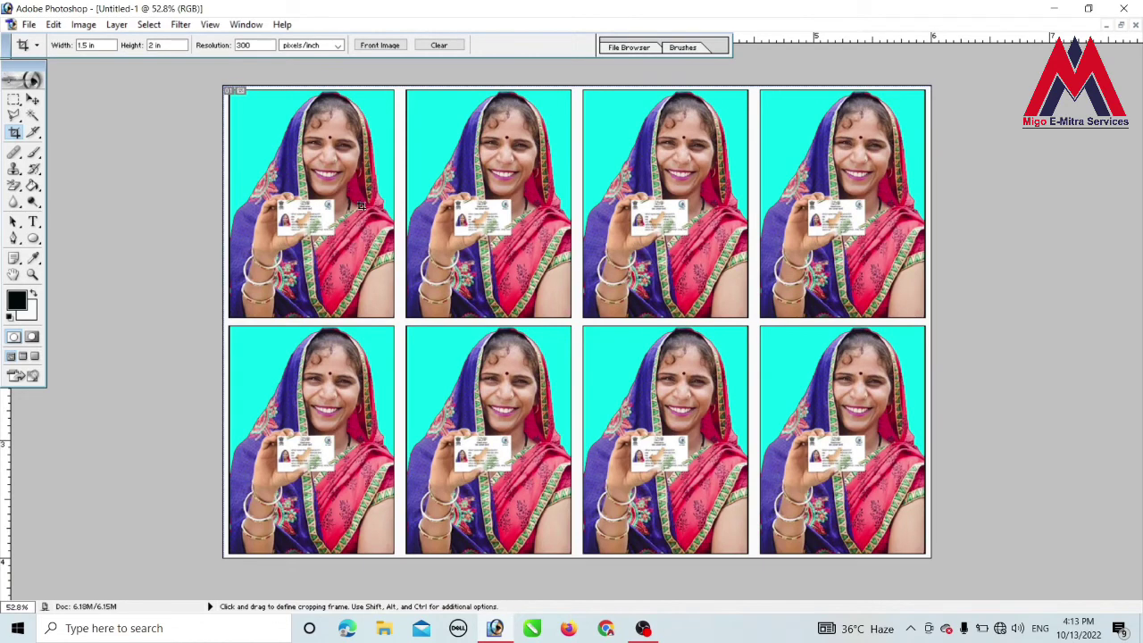
click(28, 25)
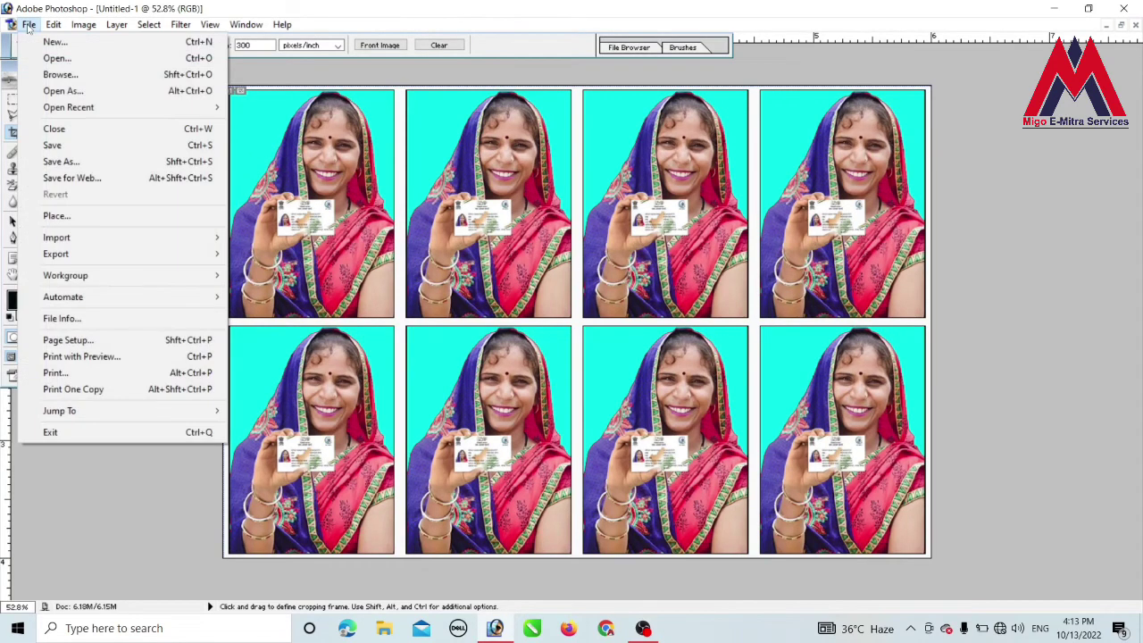
- Set printing to landscape 10 x 15 cm paper with Scale to Fit Media enabled
click(66, 357)
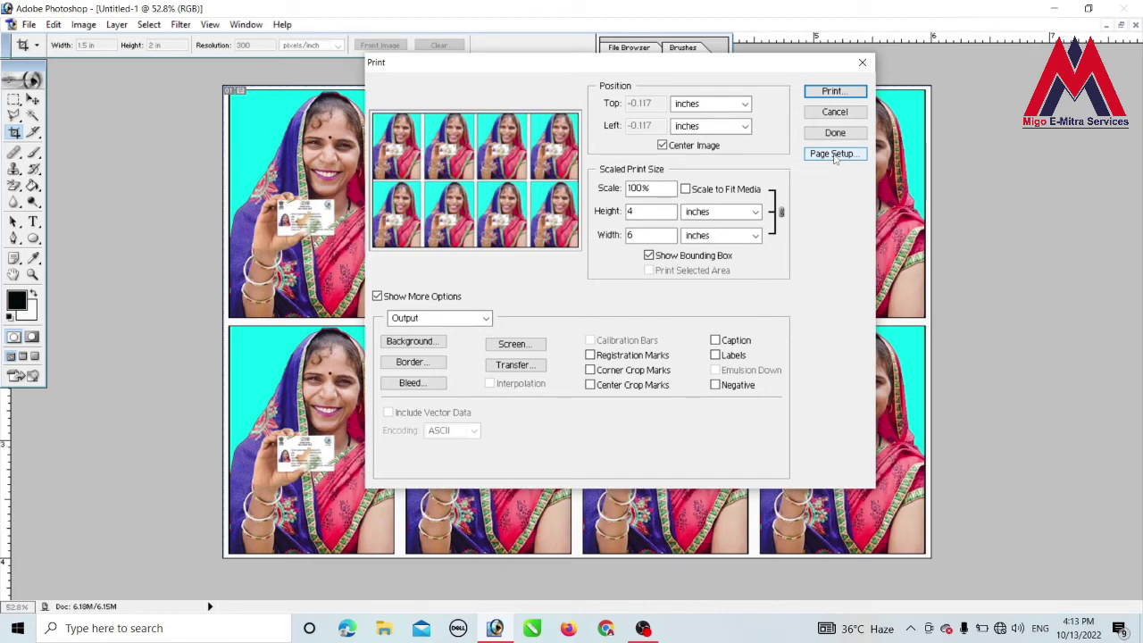
click(833, 155)
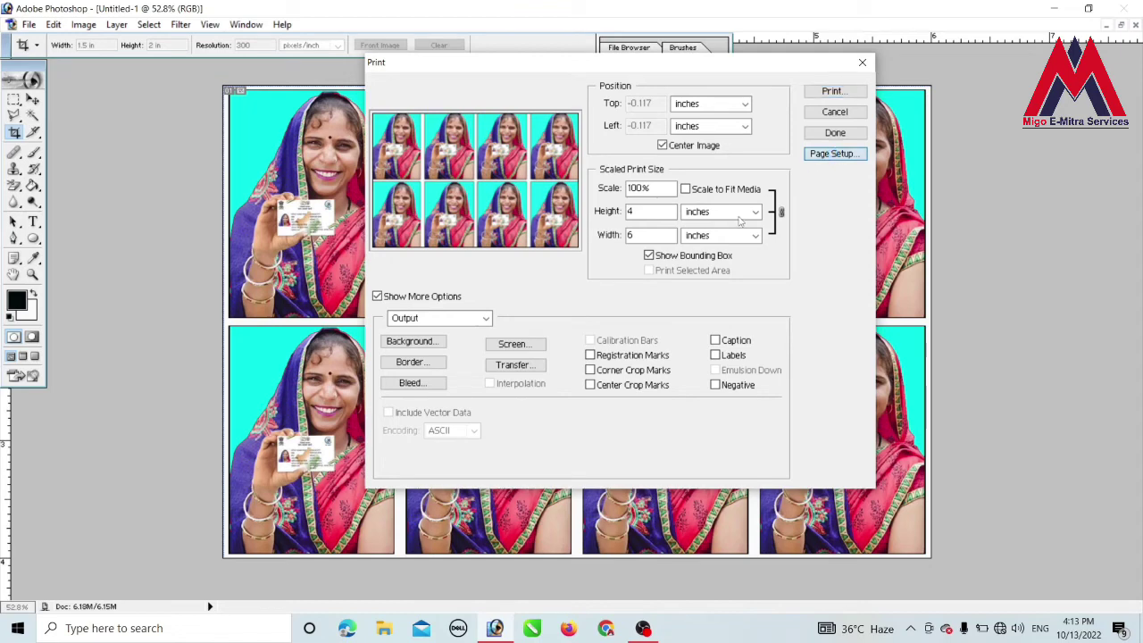
click(636, 273)
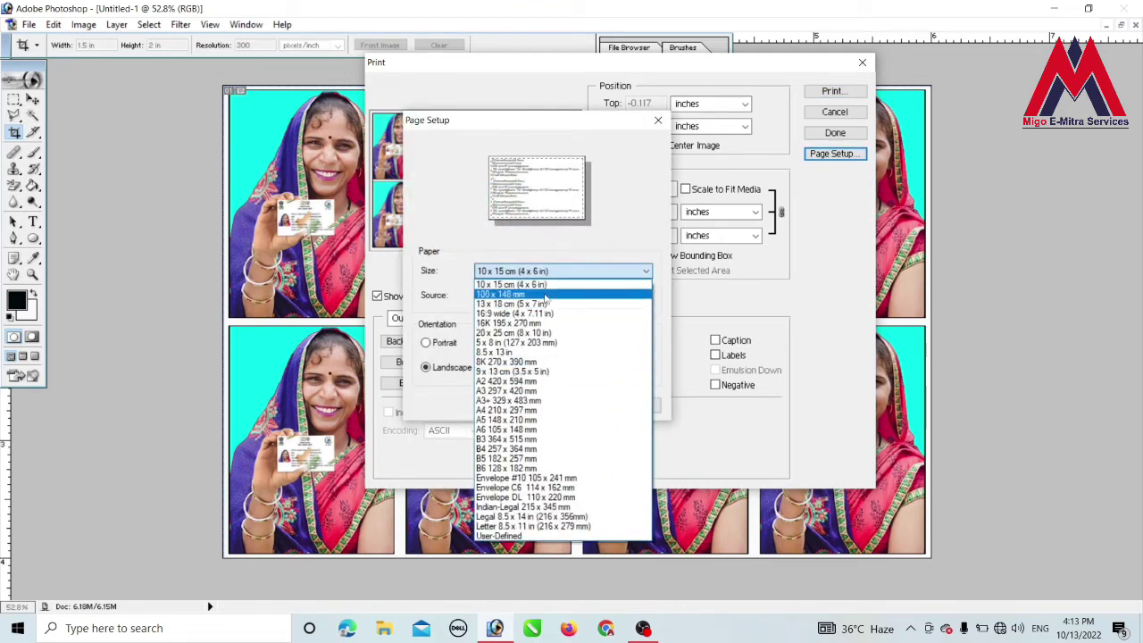
click(543, 286)
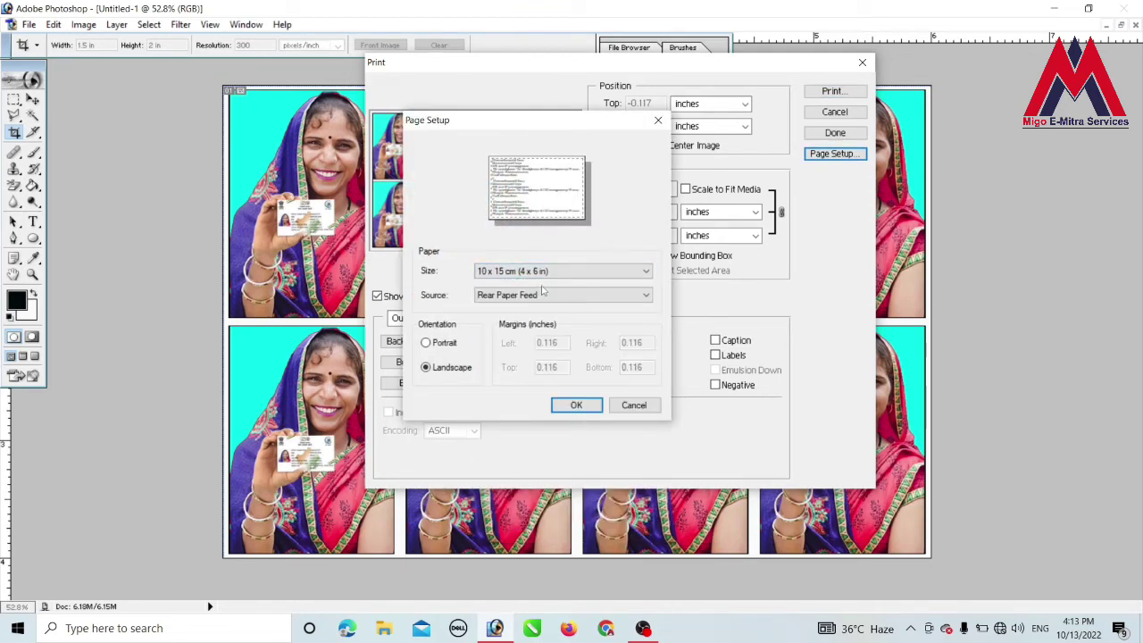
click(427, 368)
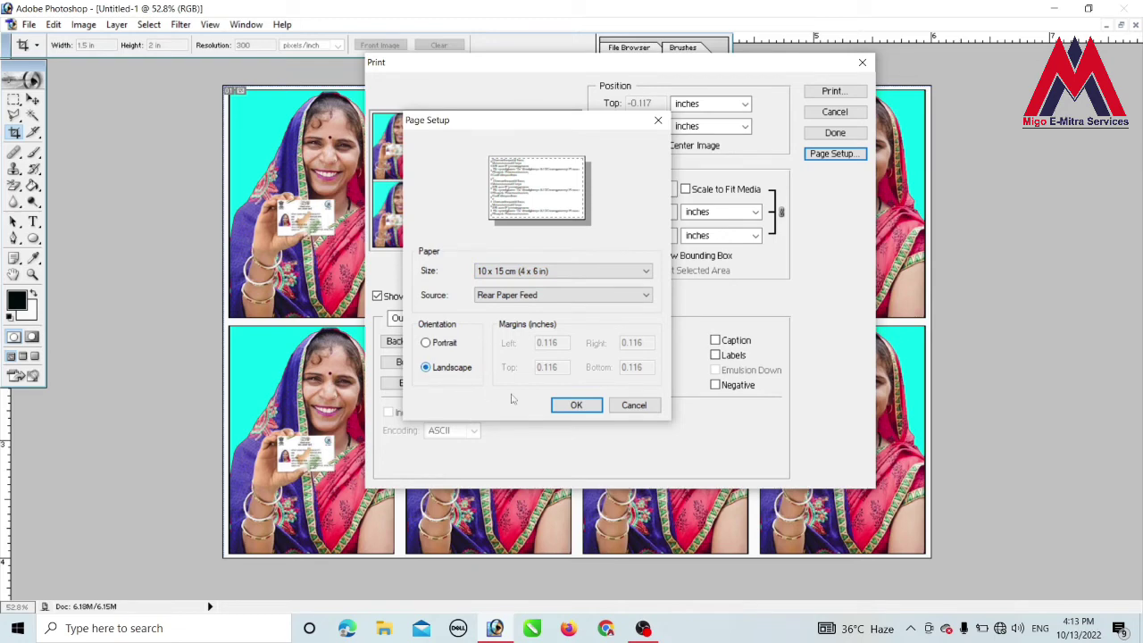
click(577, 404)
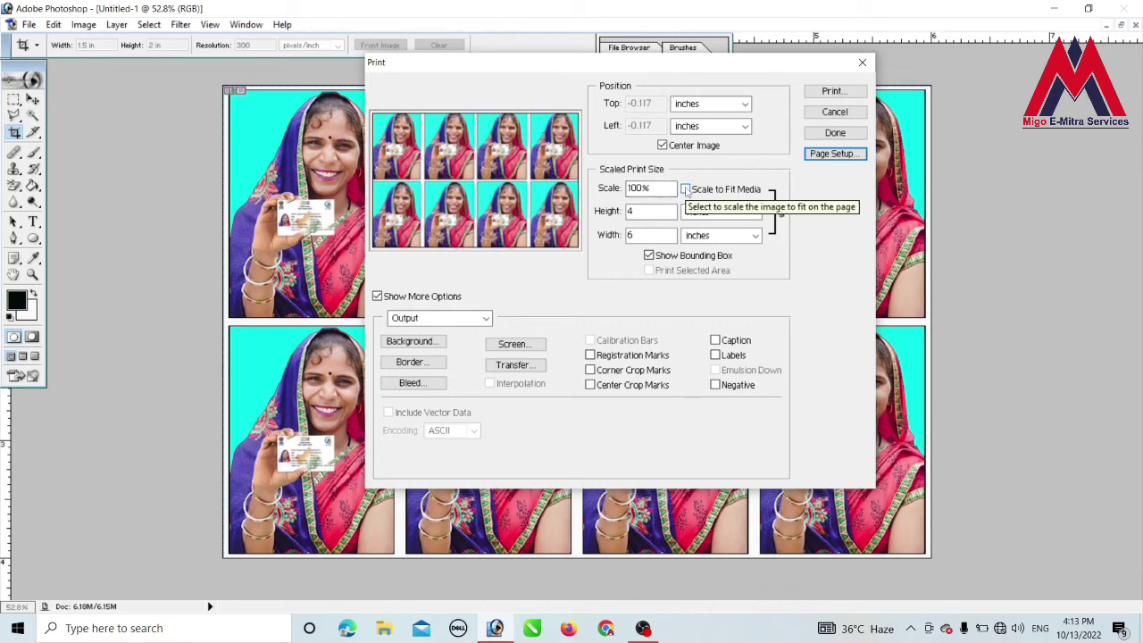
click(686, 189)
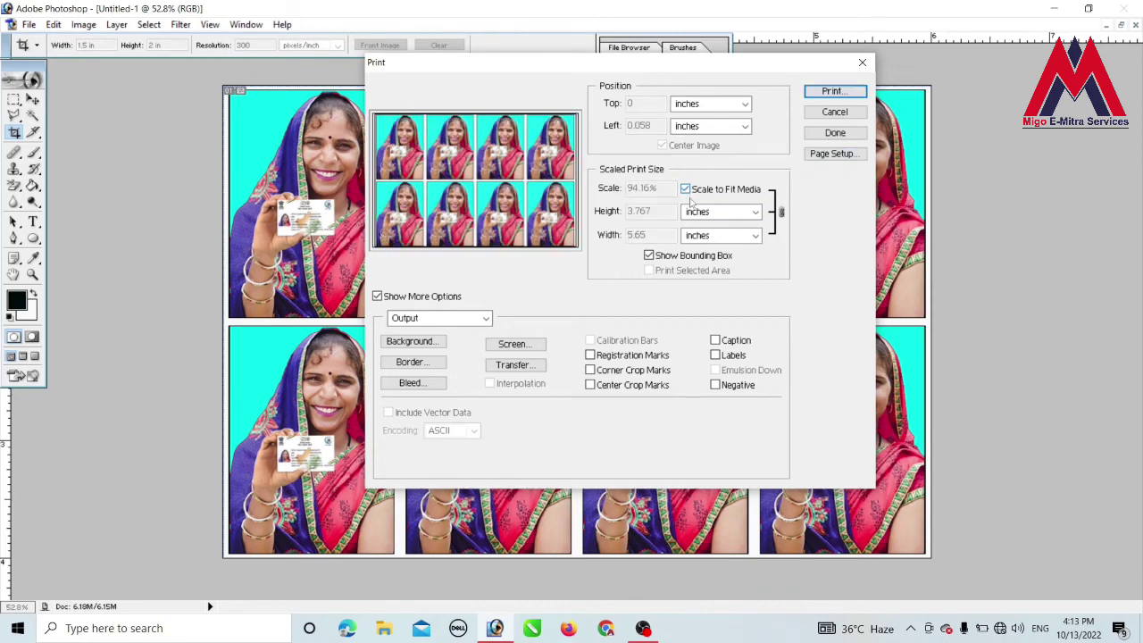
click(824, 95)
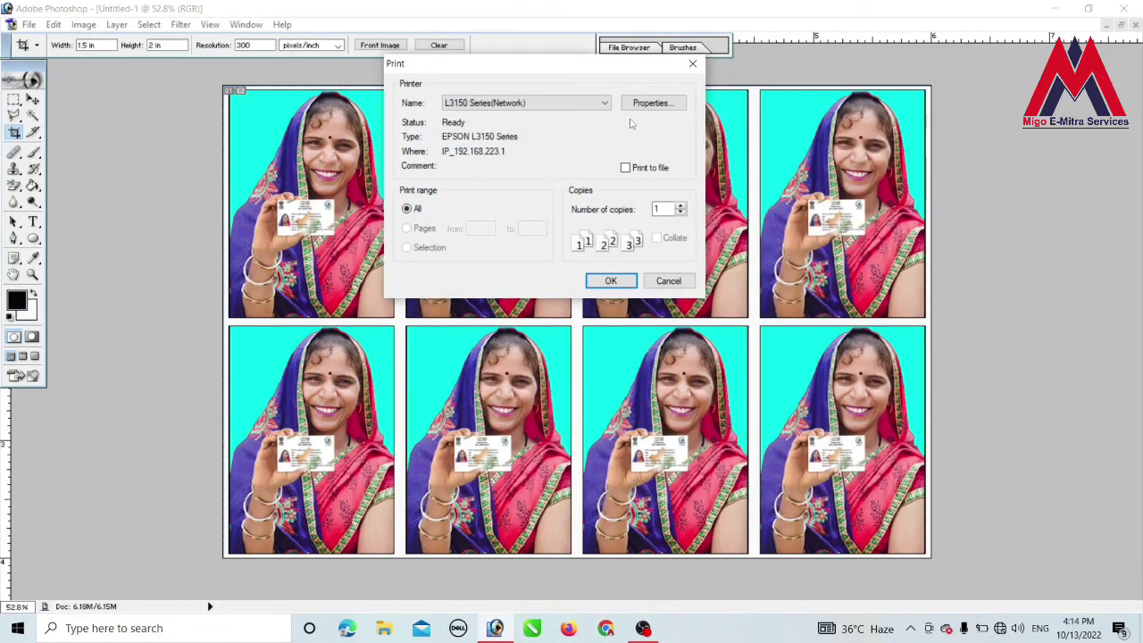
- Set the L3150 Series printer to 10 x 15 cm Epson Ultra Glossy paper
click(457, 105)
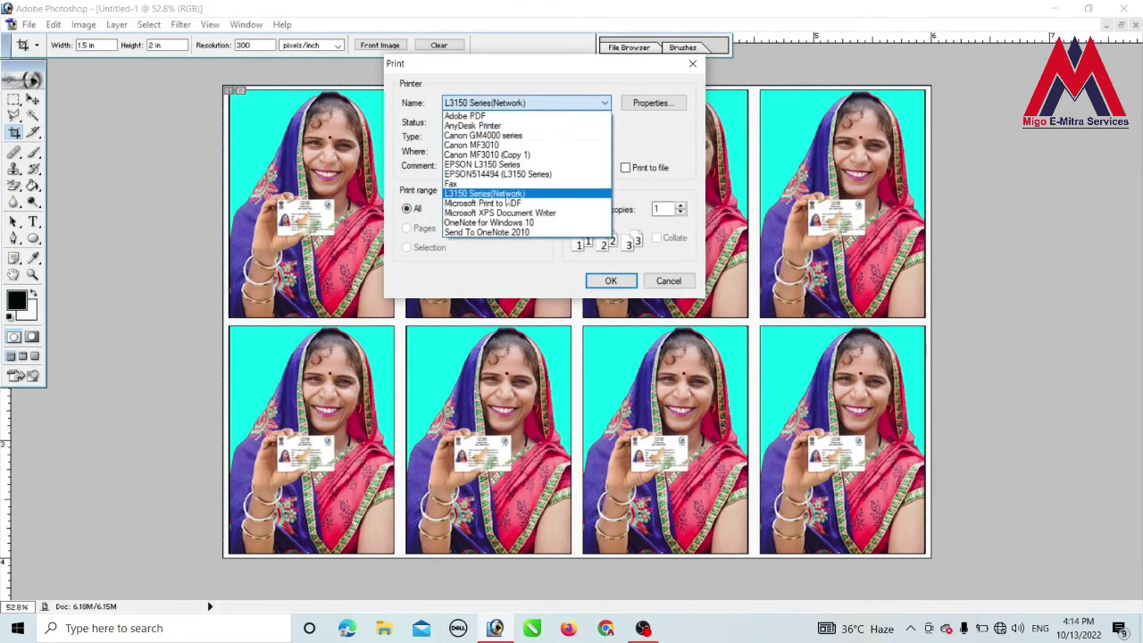
click(505, 193)
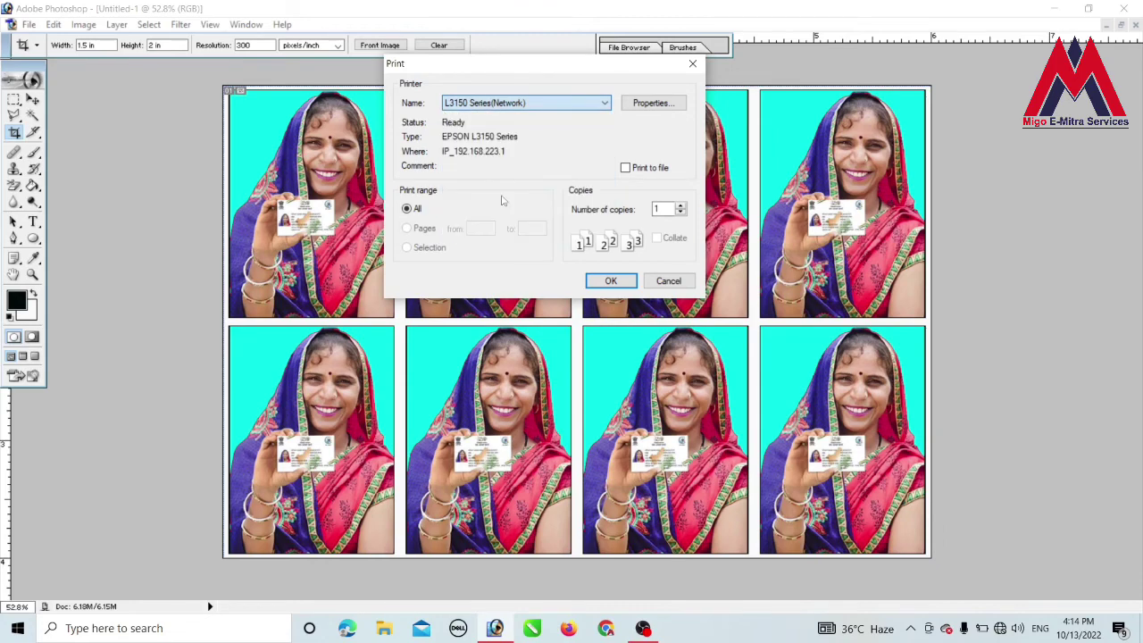
click(645, 104)
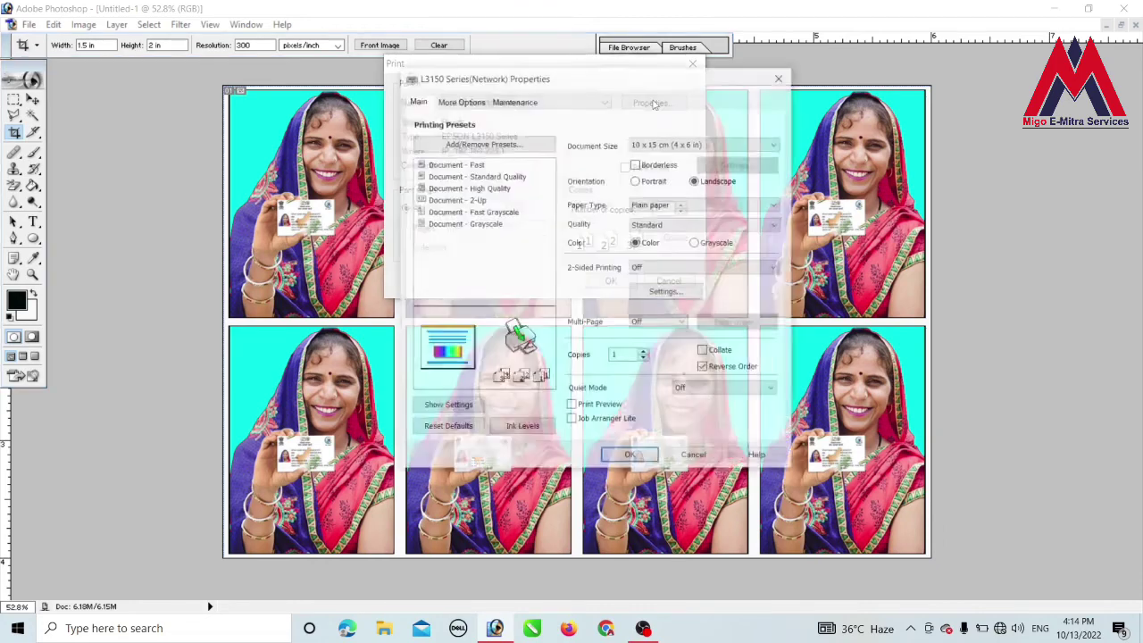
click(688, 143)
click(692, 141)
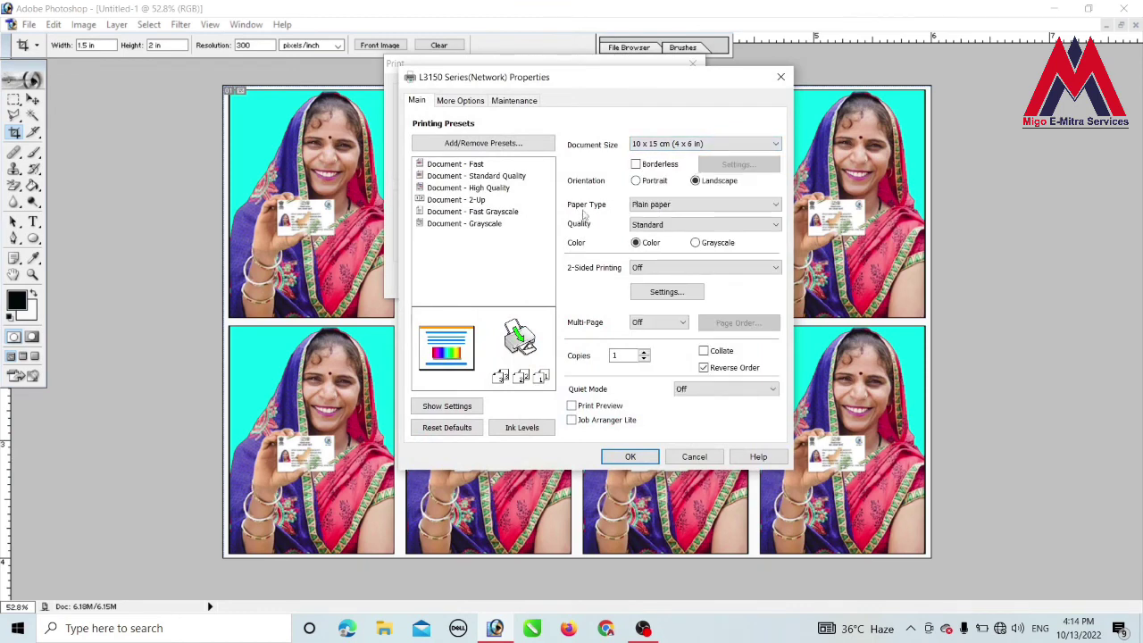
click(664, 208)
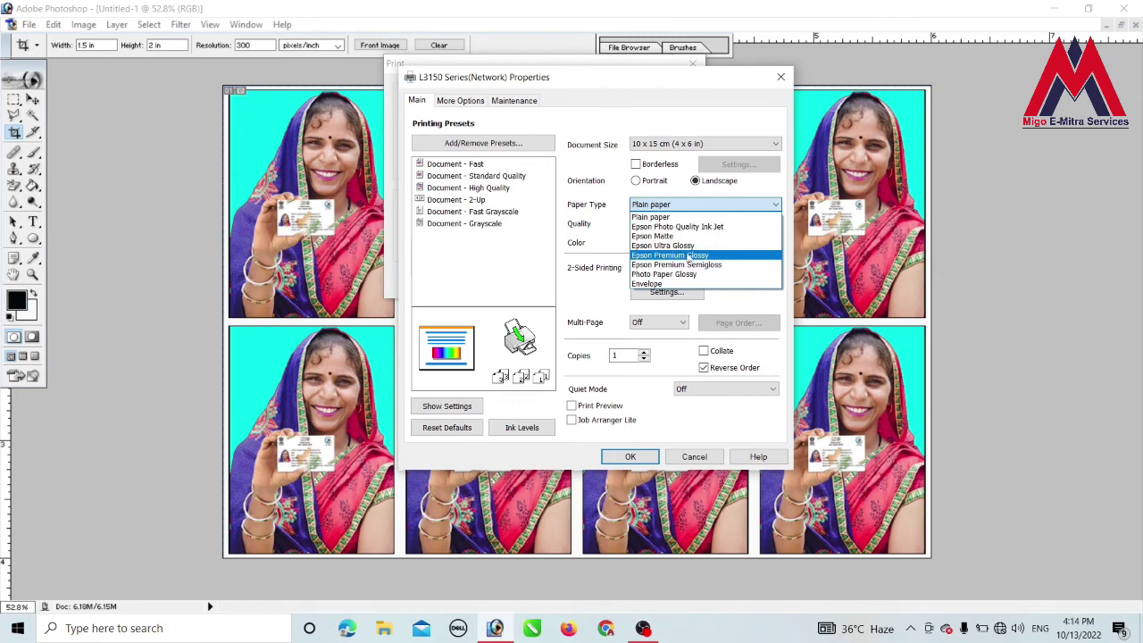
click(686, 246)
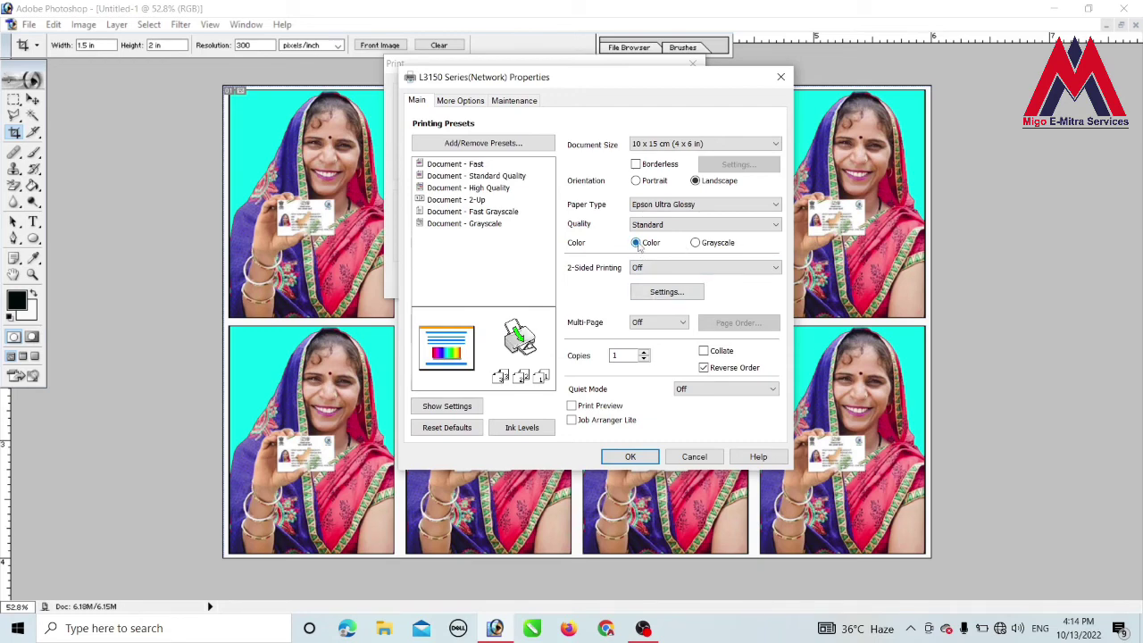
click(625, 457)
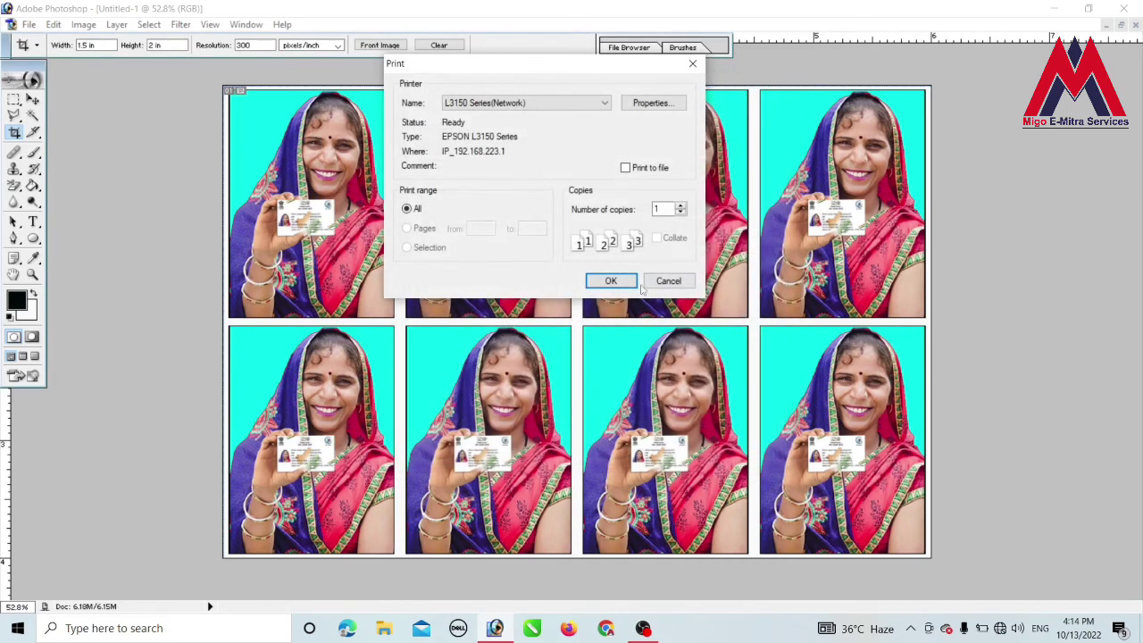
- Print the photo sheet, then close it and the cropped portrait without saving
click(610, 283)
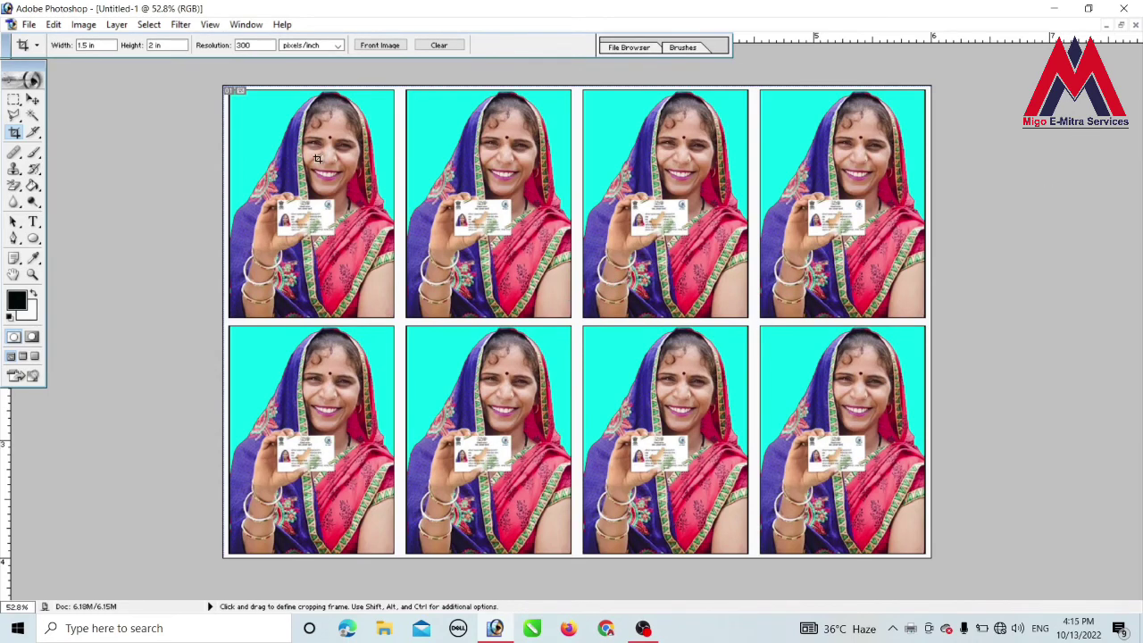
click(1135, 25)
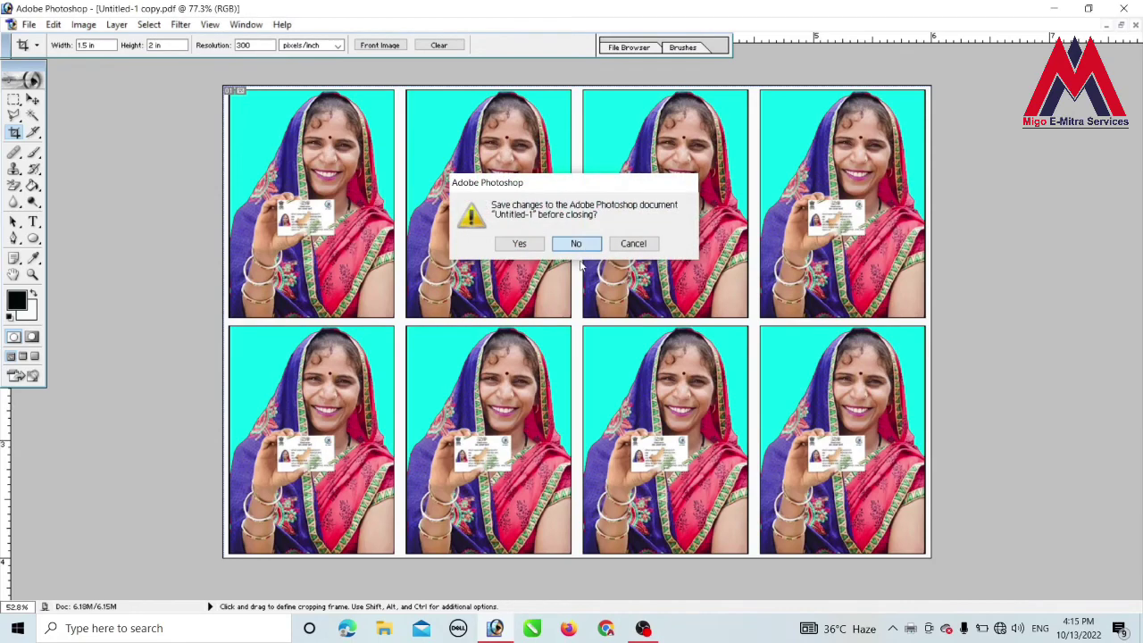
click(575, 243)
click(1136, 25)
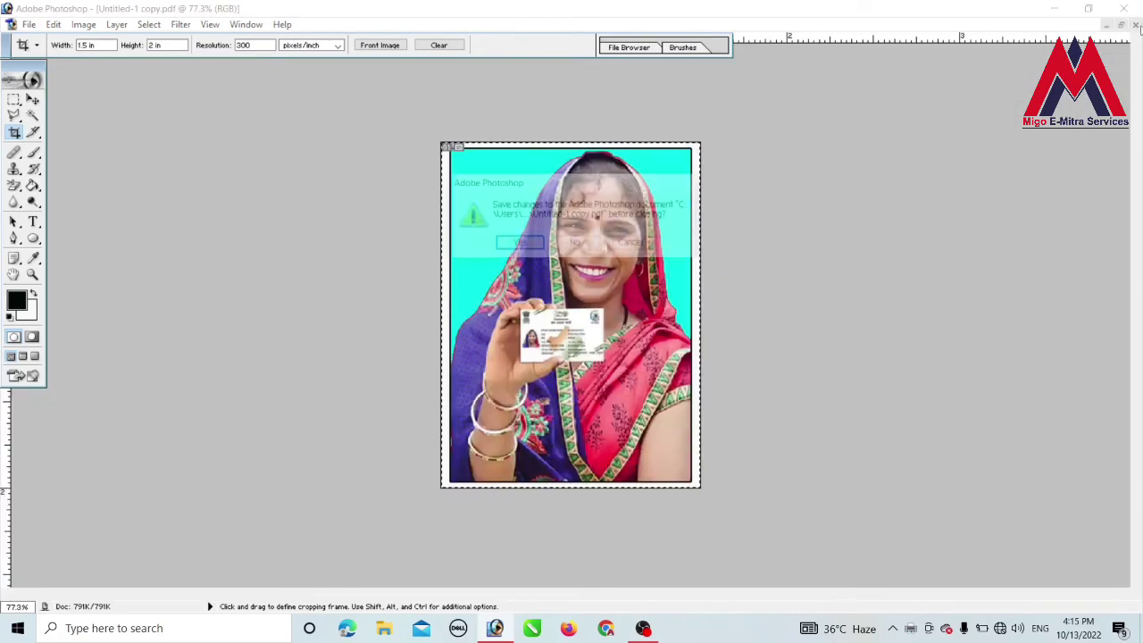
click(577, 242)
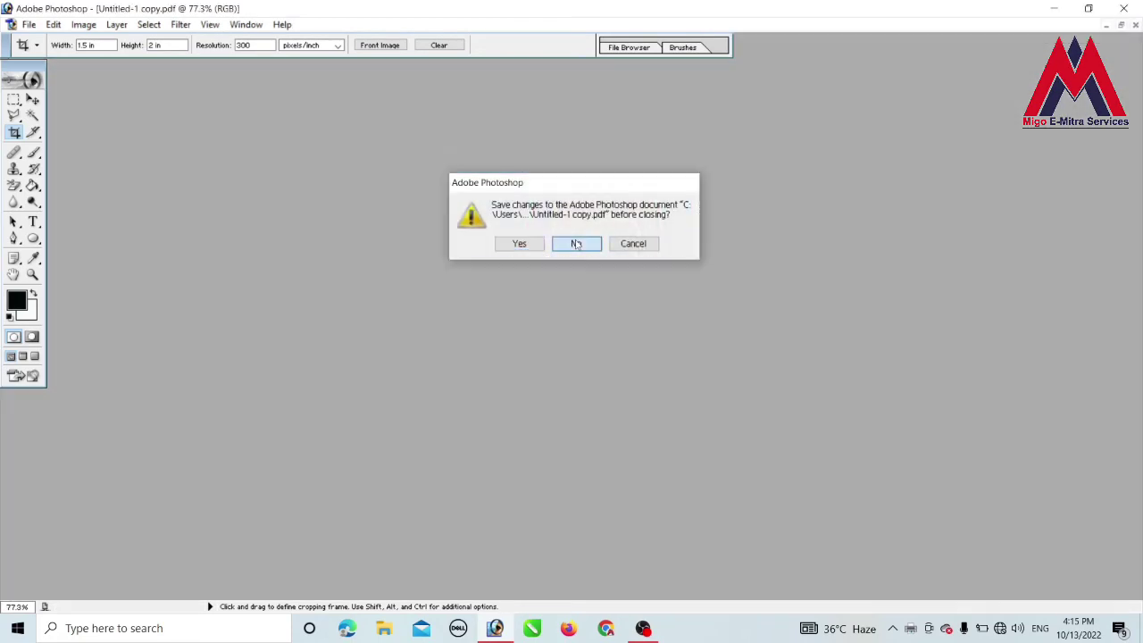
- Open Screenshot 2022-10-08 093534.jpg from the Downloads folder in Photoshop
click(383, 629)
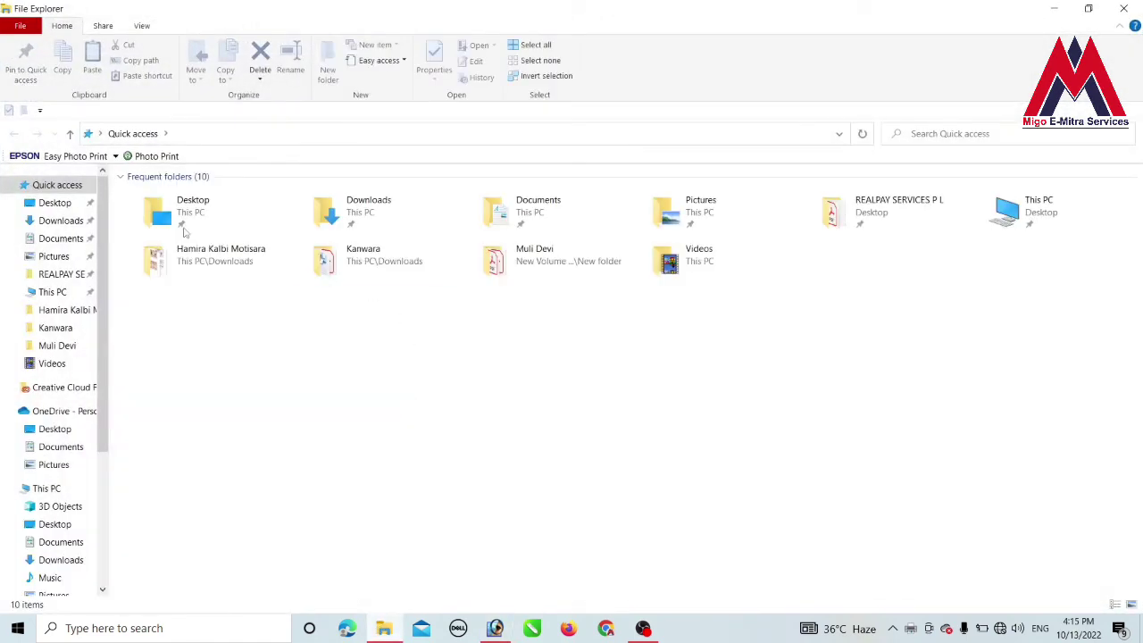
click(59, 221)
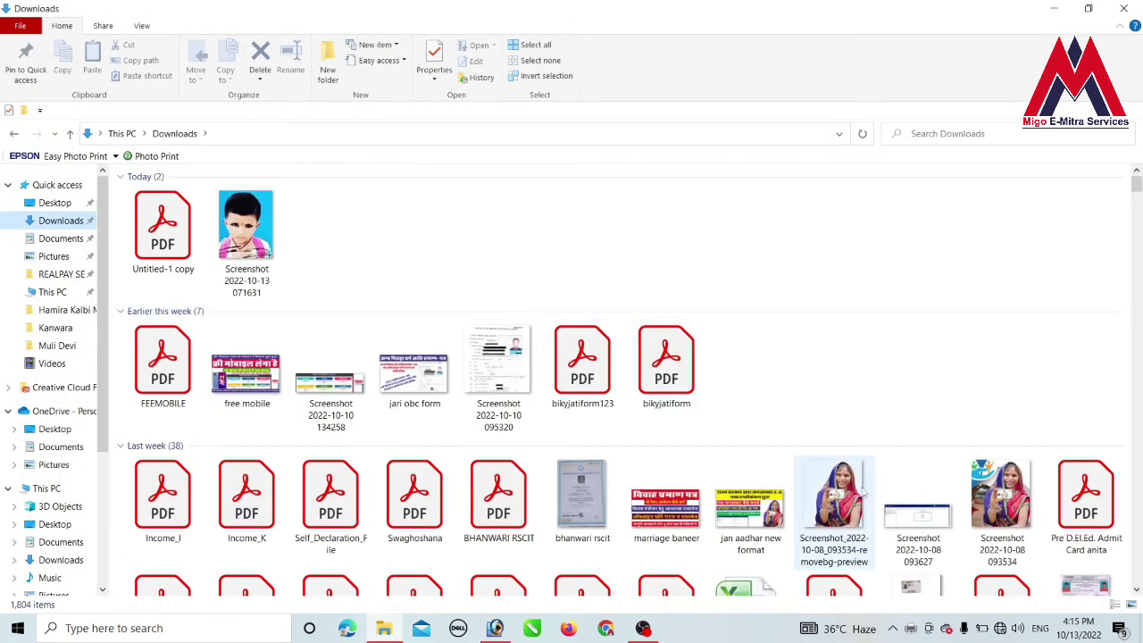
click(990, 499)
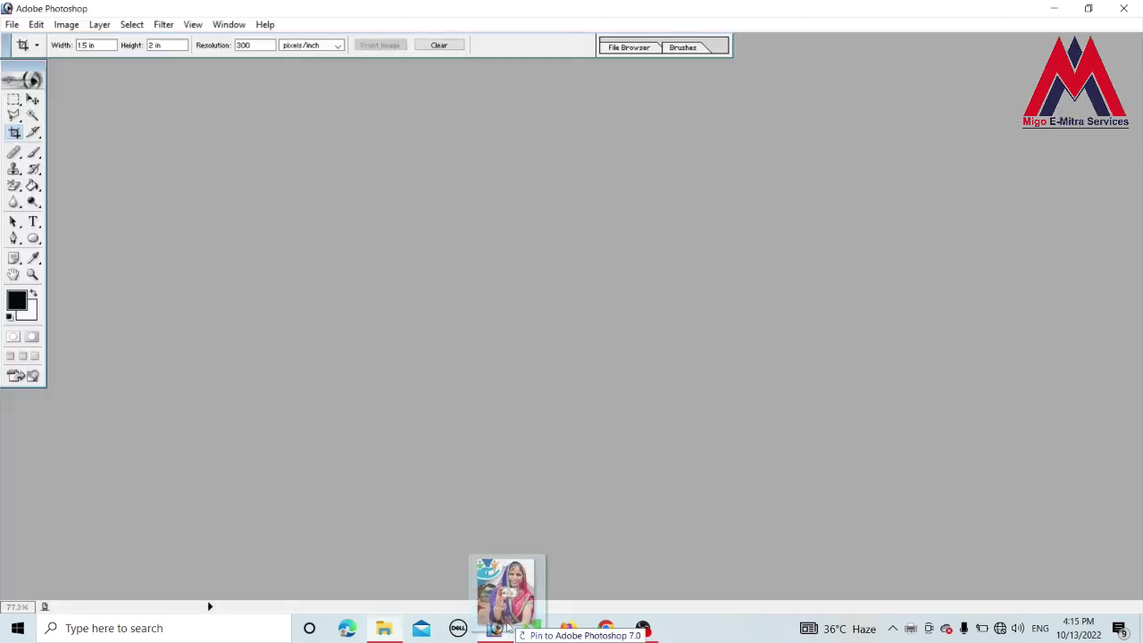
drag(518, 577, 566, 325)
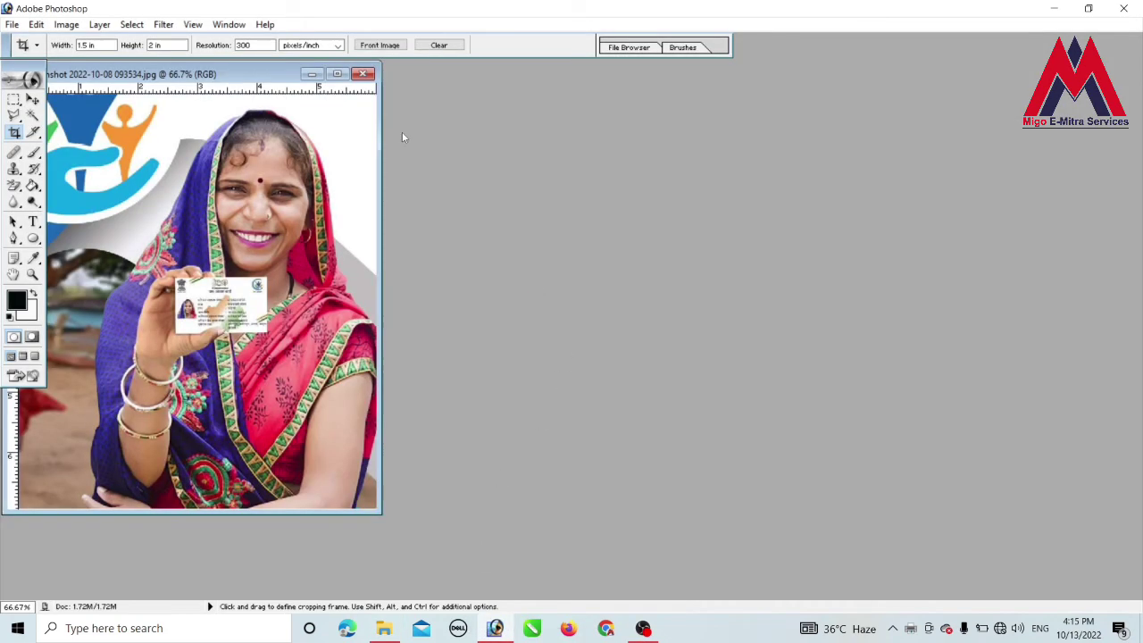
- Maximize and fit the new portrait, then view Epson's report that the L3150 job failed
click(348, 72)
key(ctrl+0)
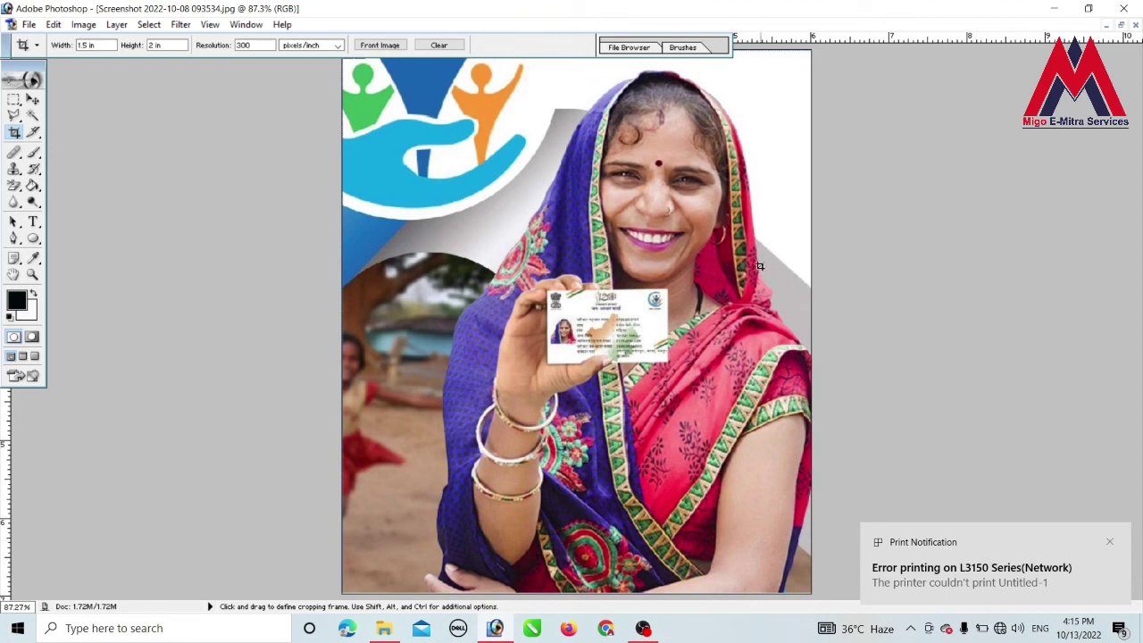
click(1108, 542)
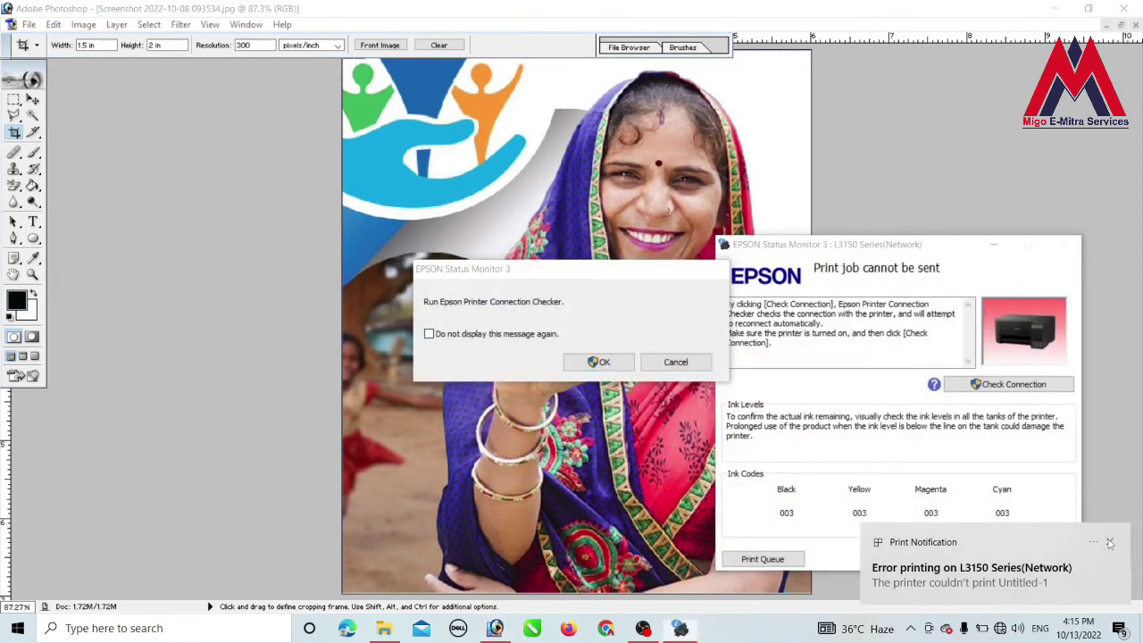